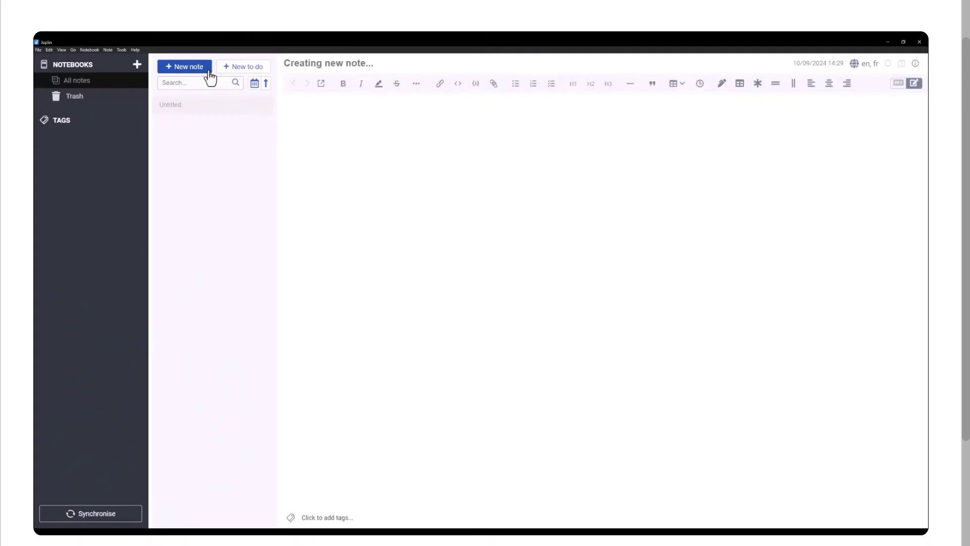
Title the note 'Joplib videos' and add an H1 heading 'Main task'
{"action": "type", "text": "Jop"}
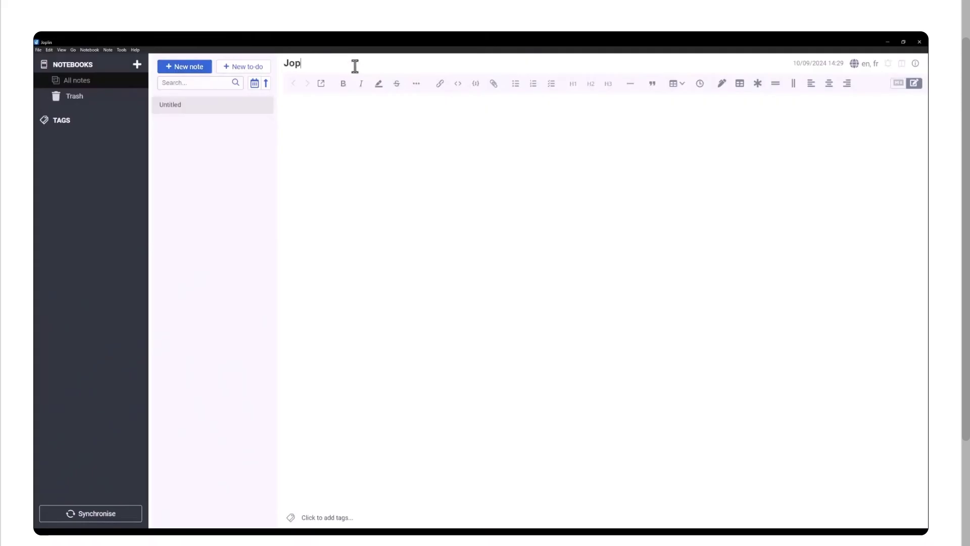
{"action": "type", "text": "lib videos"}
{"action": "left_click", "coordinate": [573, 84]}
{"action": "type", "text": "Main task"}
{"action": "key", "text": "Return"}
Add checklist items: Create the channel, List videos subjects, Record the videos, Publish
{"action": "left_click", "coordinate": [551, 83]}
{"action": "type", "text": "Create the channel"}
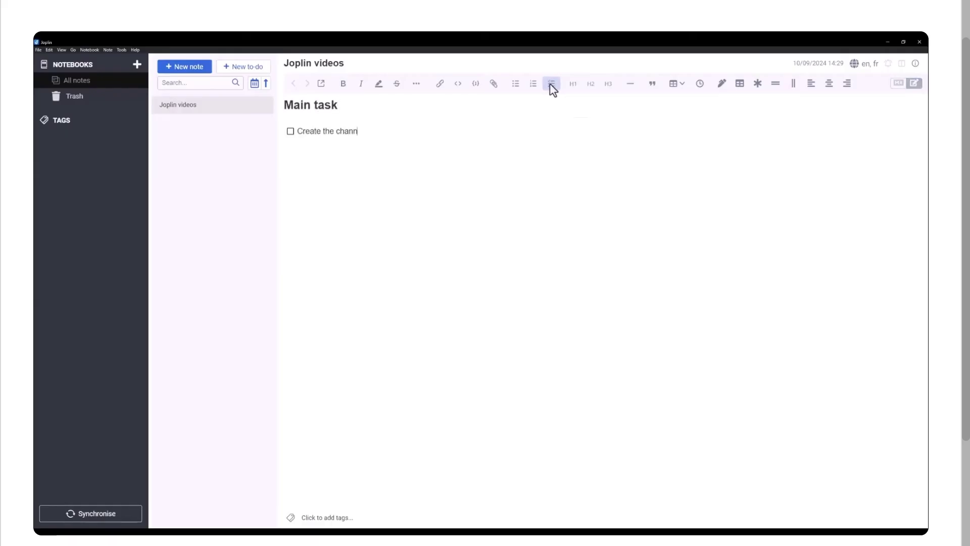
{"action": "key", "text": "Return"}
{"action": "type", "text": "List videos subjects"}
{"action": "key", "text": "Return"}
{"action": "type", "text": "Record the videos"}
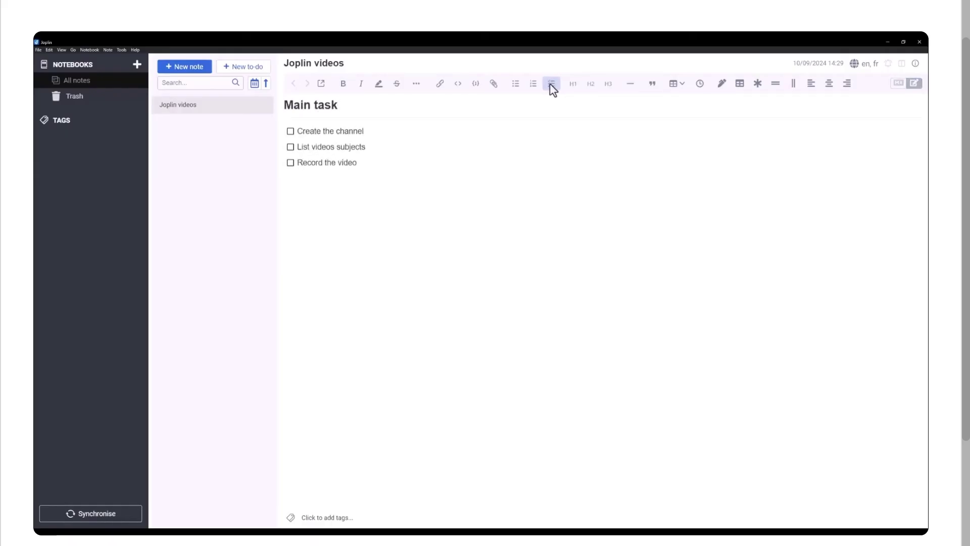
{"action": "key", "text": "Return"}
{"action": "type", "text": "Publish"}
Add an H1 'Subject of the videos' and a 3x3 table headed Subject and Release date
{"action": "key", "text": "Return"}
{"action": "key", "text": "Return"}
{"action": "left_click", "coordinate": [573, 84]}
{"action": "type", "text": "Subject of the videos"}
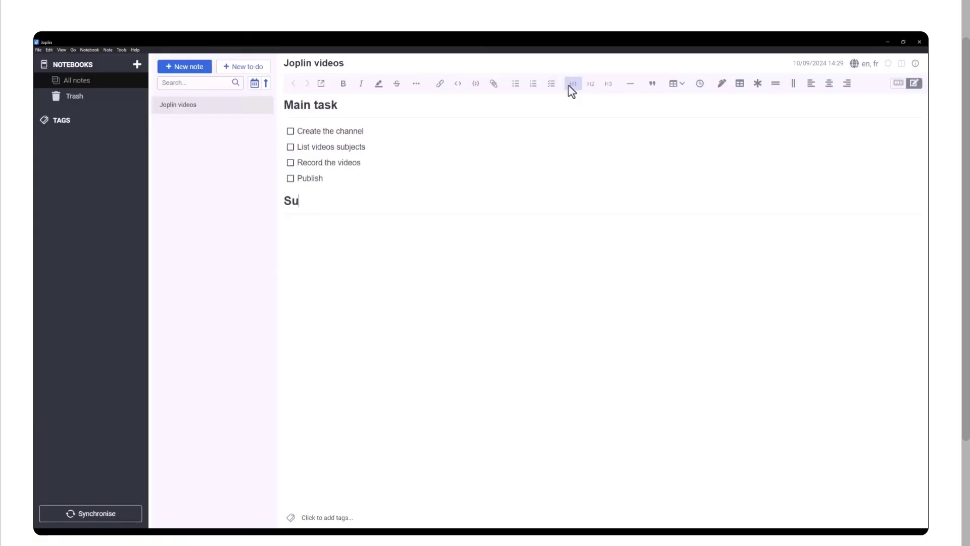
{"action": "key", "text": "Return"}
{"action": "left_click", "coordinate": [674, 83]}
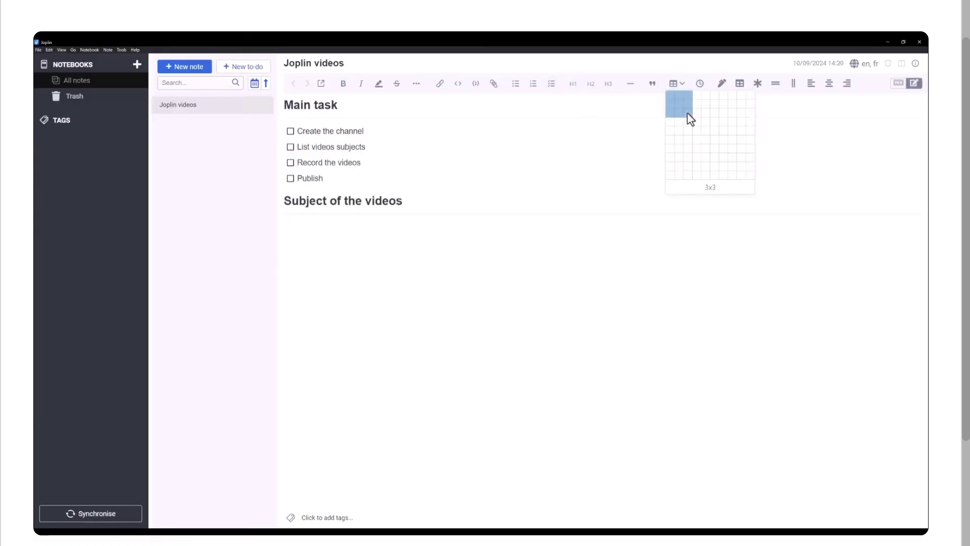
{"action": "left_click", "coordinate": [687, 113]}
{"action": "type", "text": "Subject"}
{"action": "key", "text": "Tab"}
{"action": "type", "text": "Release date"}
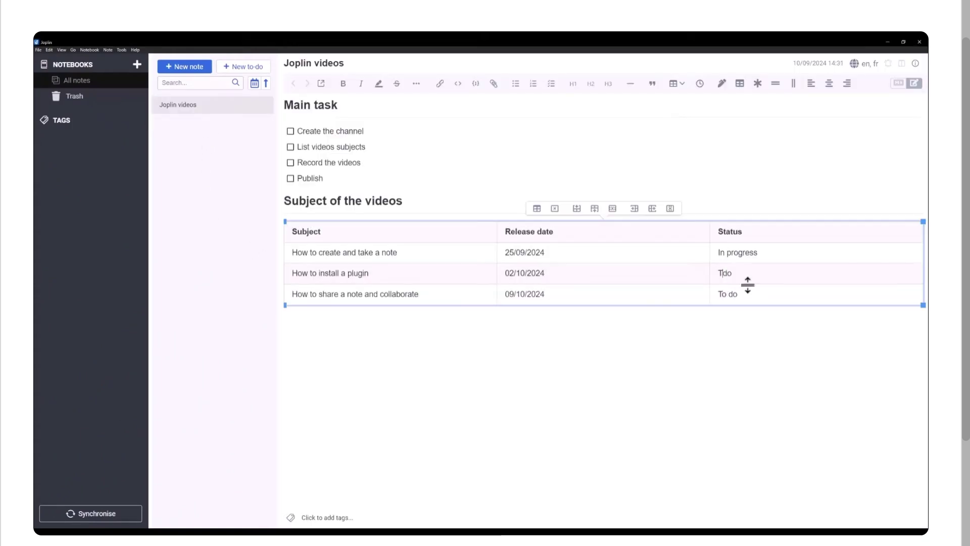
Add an H1 heading 'Logo idea' below the table
{"action": "left_click", "coordinate": [575, 85]}
{"action": "type", "text": "Logo idea"}
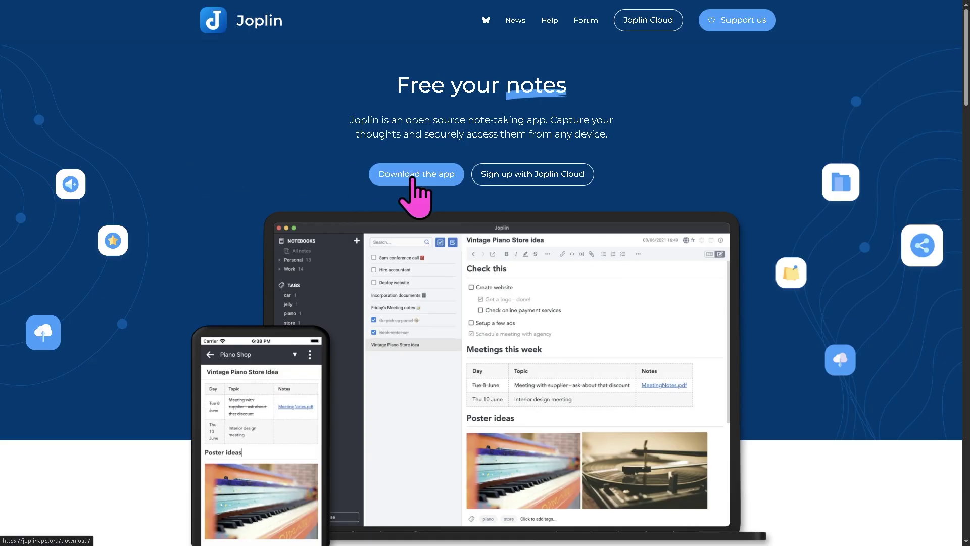
Start the Joplin app download and cancel the save, then view Joplin Cloud plans and return home
{"action": "left_click", "coordinate": [407, 176]}
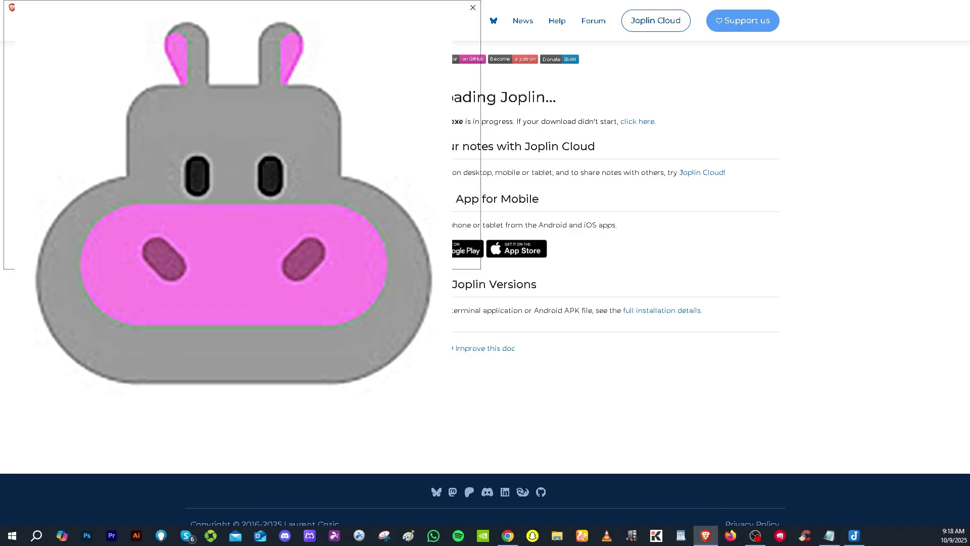
{"action": "left_click", "coordinate": [458, 256]}
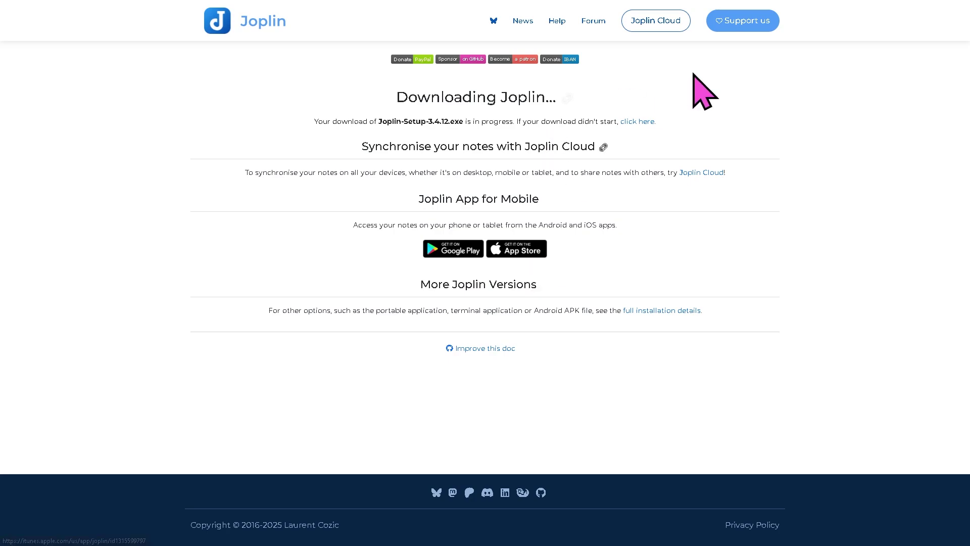
{"action": "left_click", "coordinate": [655, 41]}
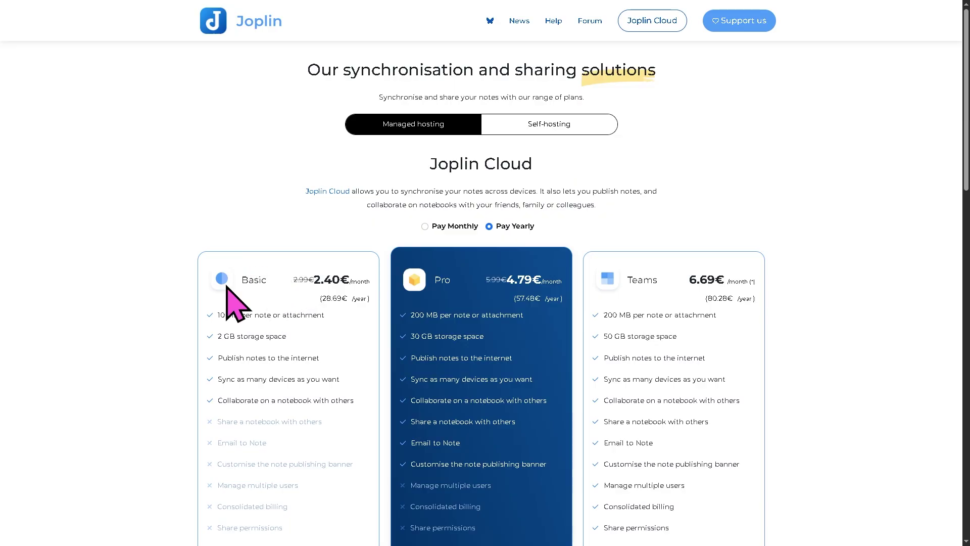
{"action": "left_click", "coordinate": [262, 30]}
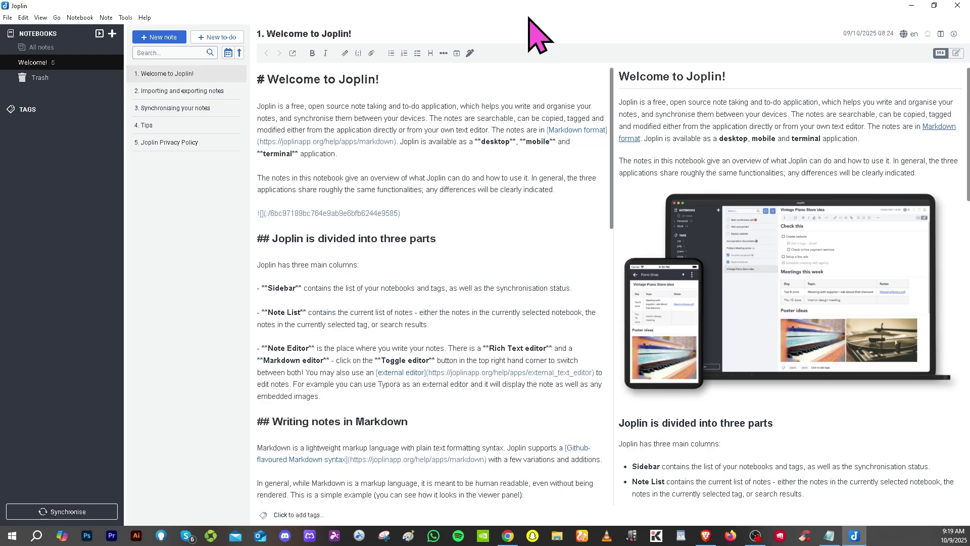
Create a new note containing the pasted review title, formatted in bold
{"action": "left_click", "coordinate": [167, 41]}
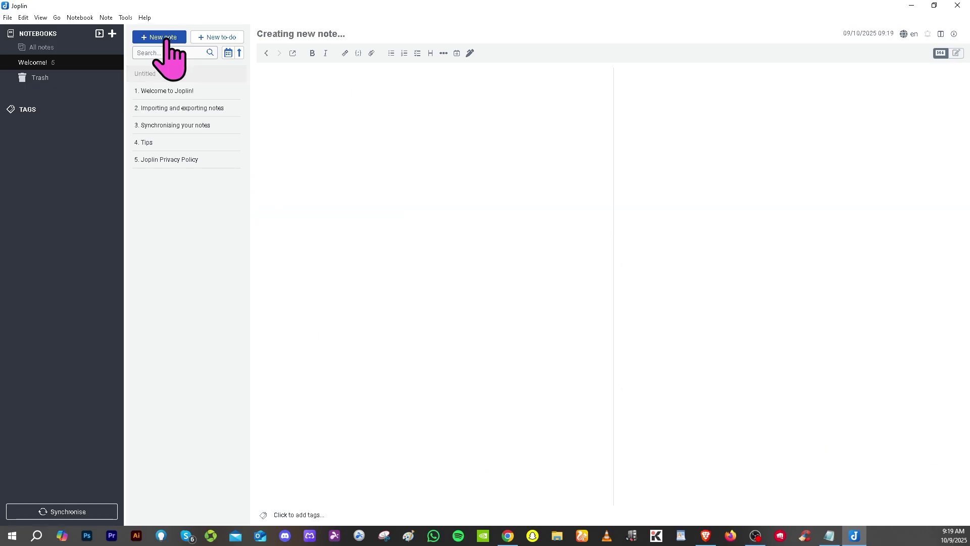
{"action": "type", "text": "Joplin Notes Review & Demo | Best Free Note Taking App?"}
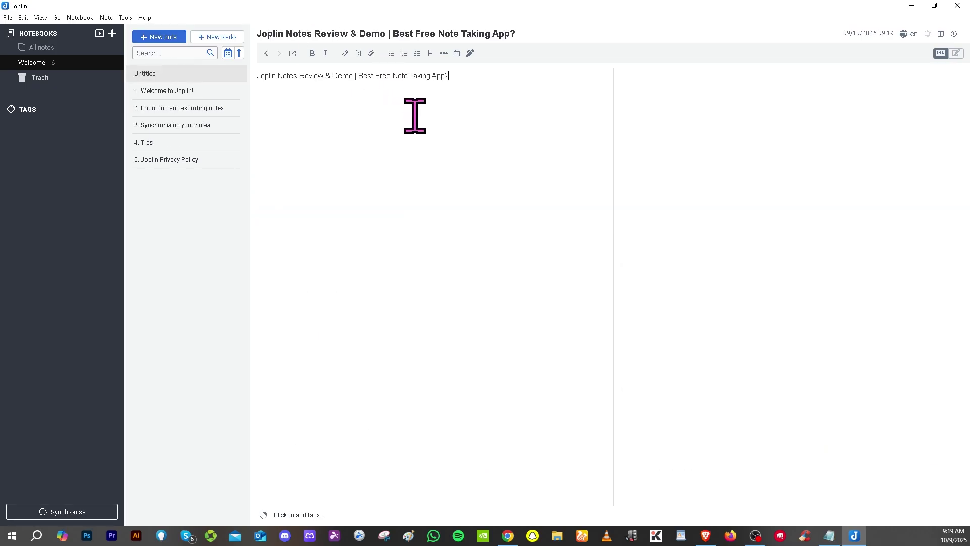
{"action": "key", "text": "ctrl+a"}
{"action": "key", "text": "ctrl+c"}
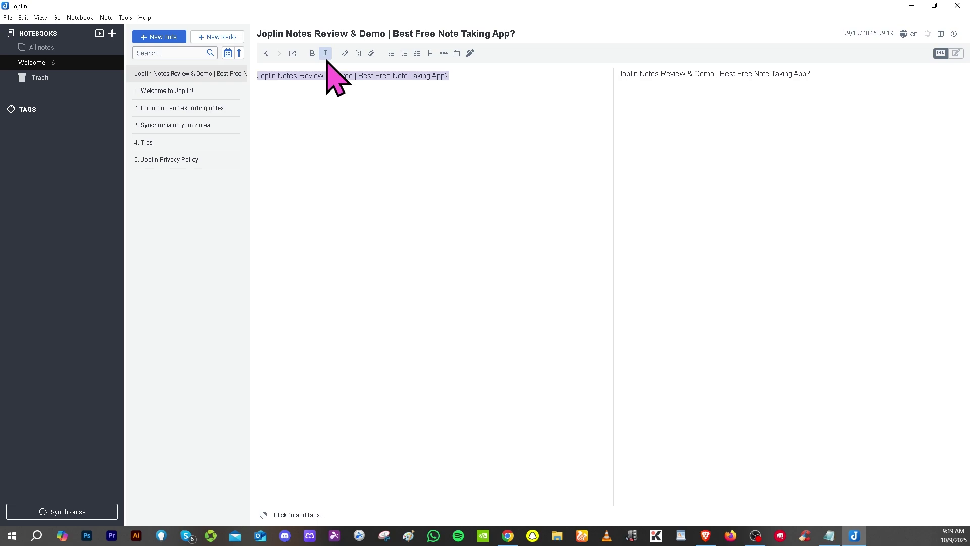
{"action": "left_click", "coordinate": [313, 53]}
{"action": "left_click", "coordinate": [519, 83]}
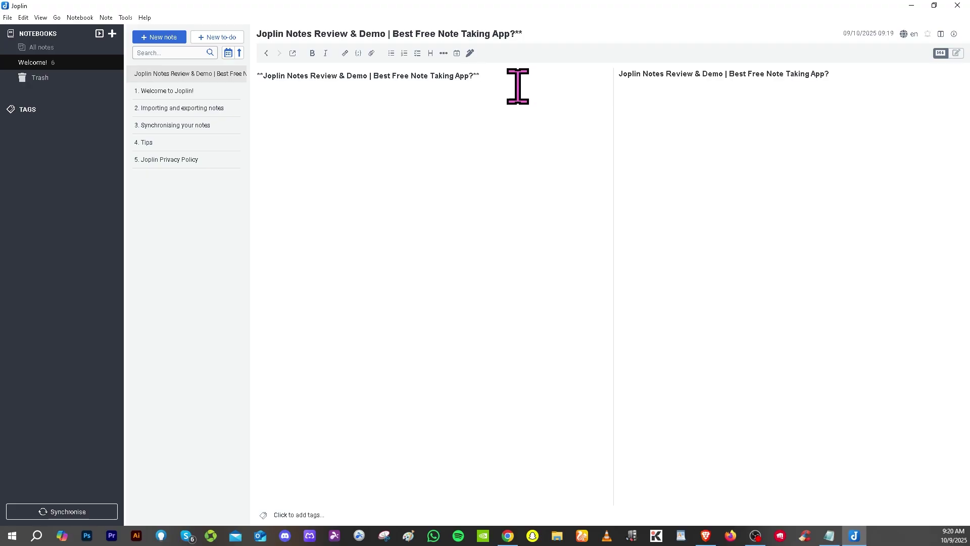
Create a new to-do with the review title pasted as both its title and body
{"action": "left_click", "coordinate": [218, 39]}
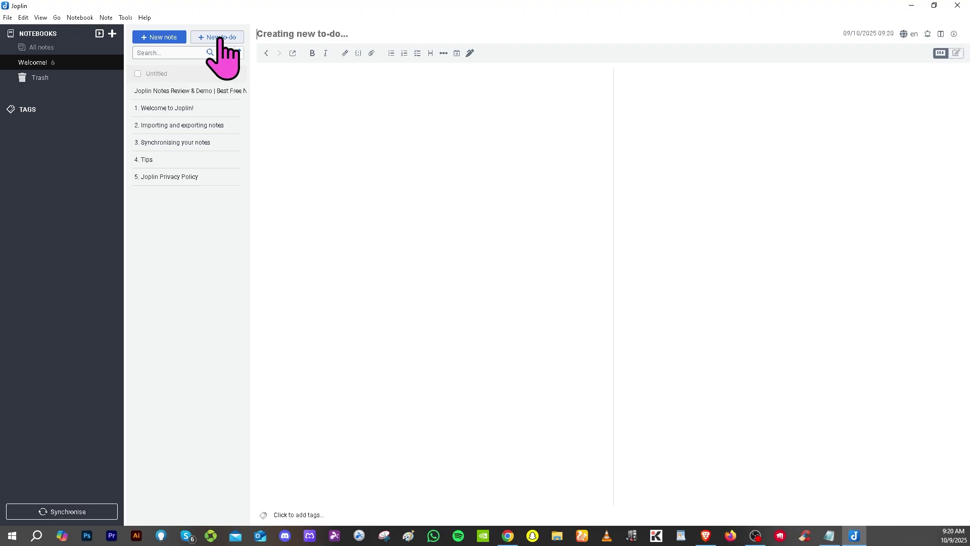
{"action": "left_click", "coordinate": [318, 35]}
{"action": "key", "text": "ctrl+v"}
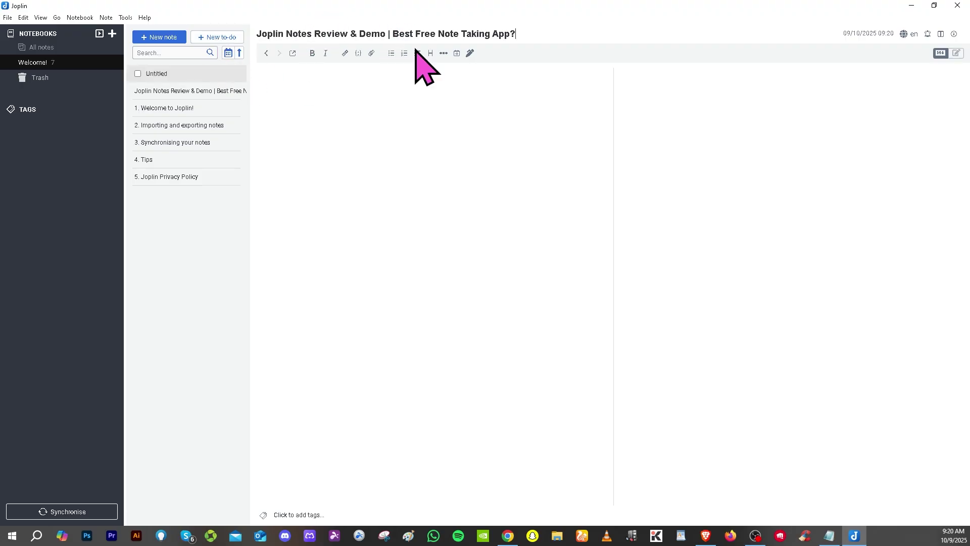
{"action": "left_click", "coordinate": [457, 89]}
{"action": "key", "text": "ctrl+v"}
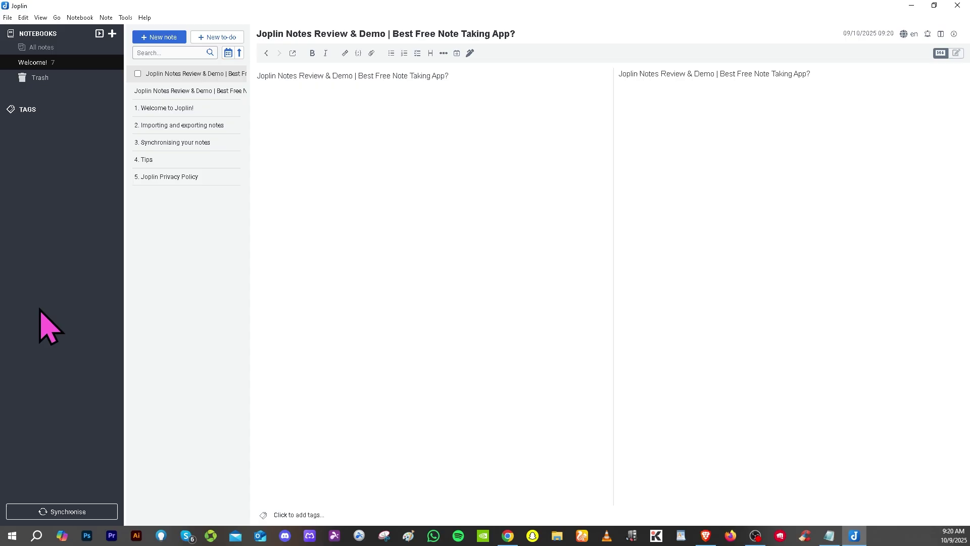
{"action": "left_click", "coordinate": [60, 512]}
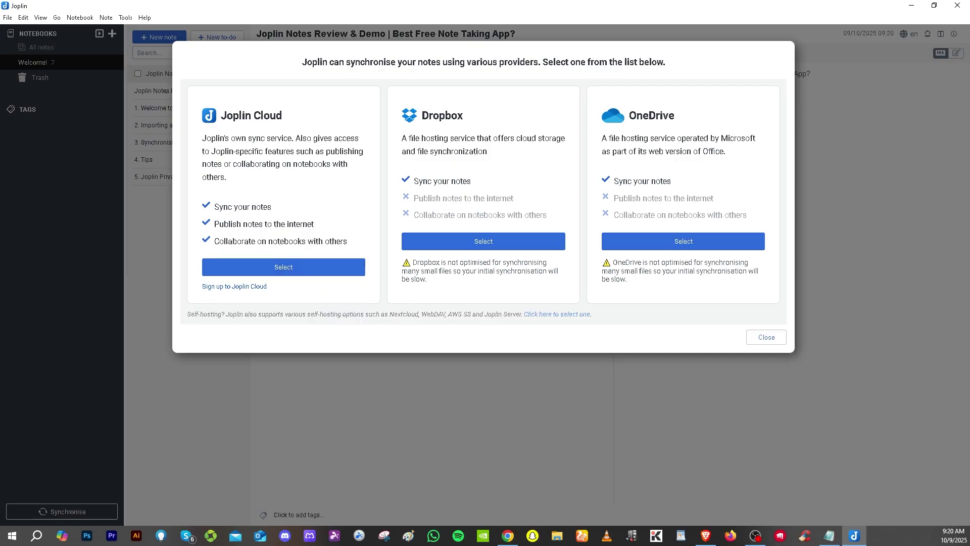
{"action": "key", "text": "alt+Tab"}
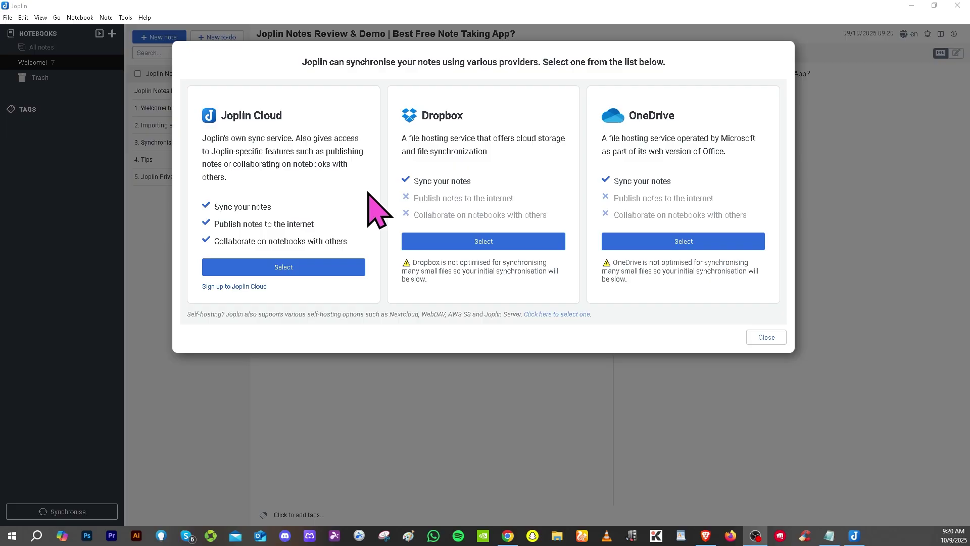
{"action": "left_click", "coordinate": [444, 372]}
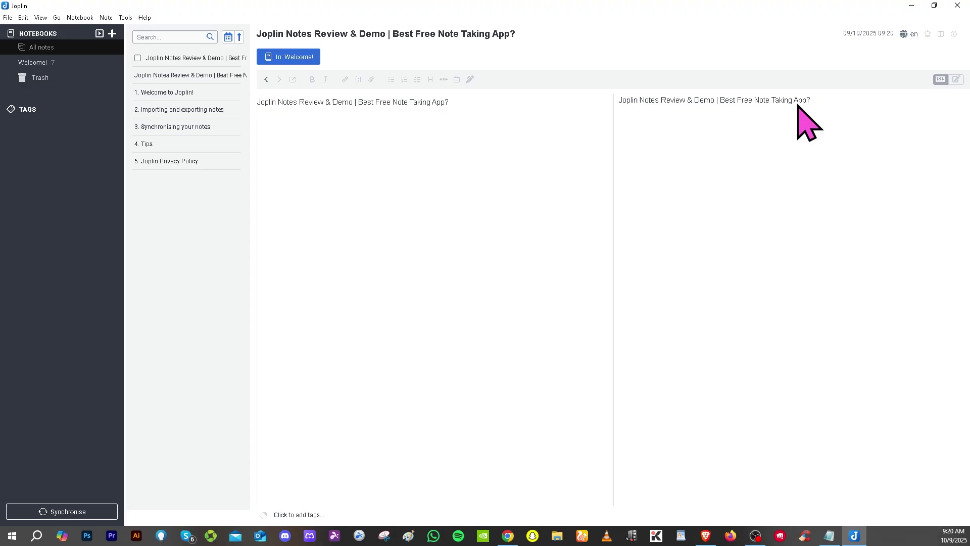
Look at the editor's cut/copy/paste menu, then browse the Edit menu commands
{"action": "right_click", "coordinate": [294, 102]}
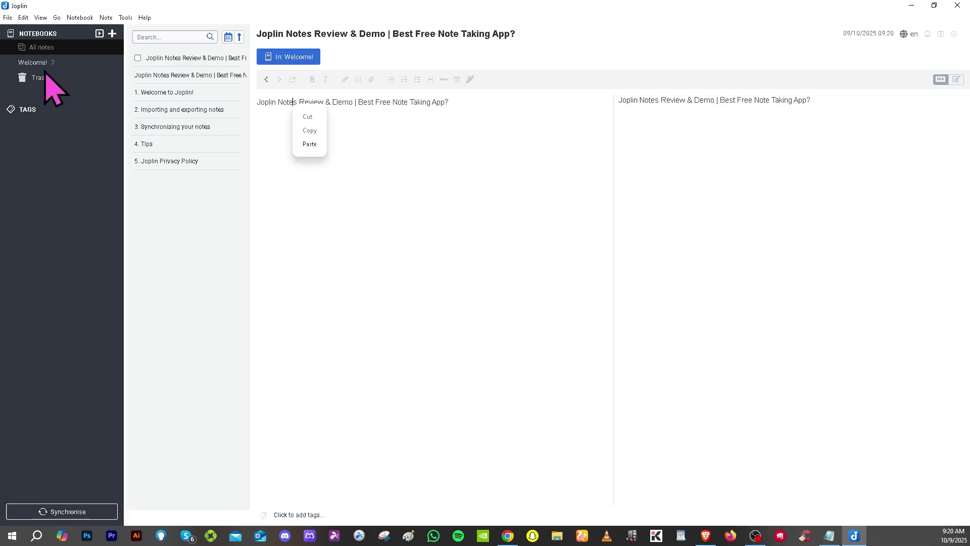
{"action": "left_click", "coordinate": [25, 115]}
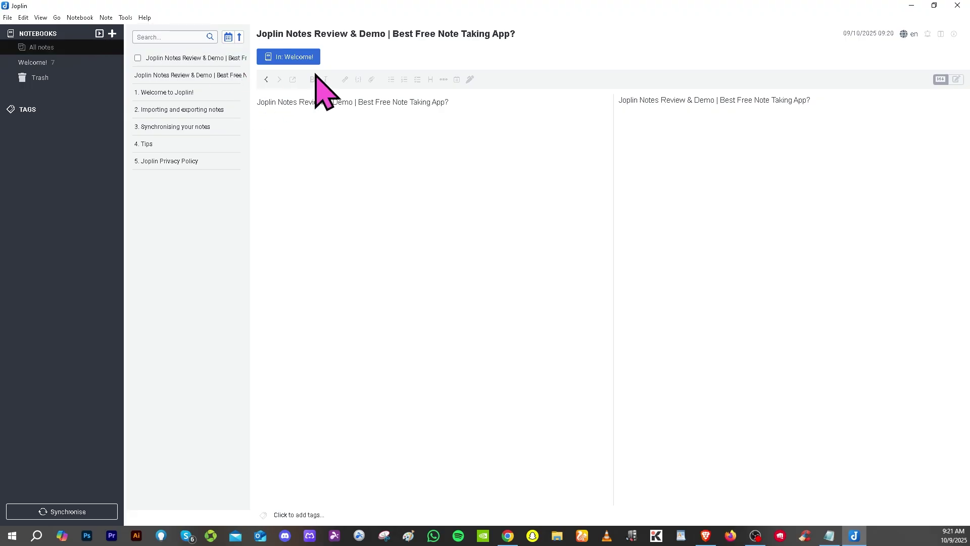
{"action": "left_click", "coordinate": [23, 17]}
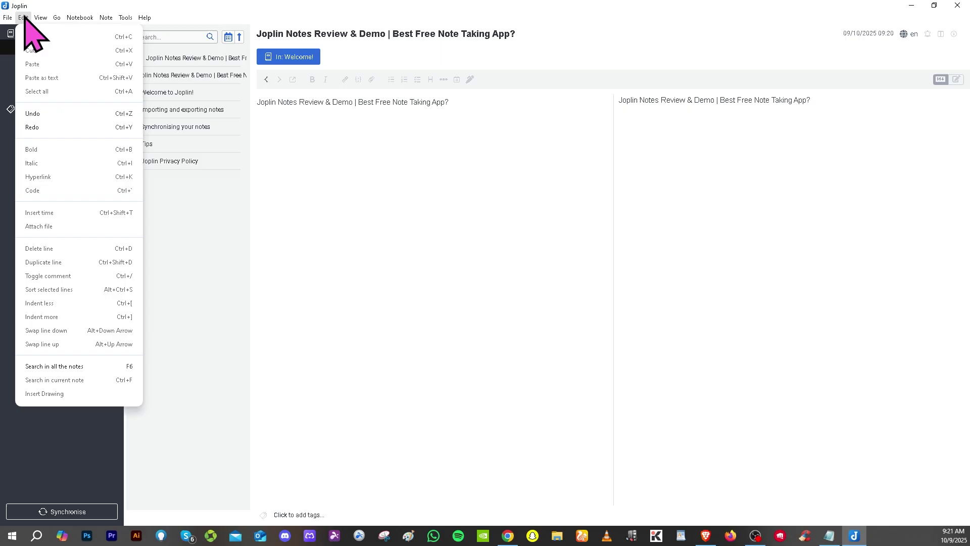
{"action": "left_click", "coordinate": [24, 17]}
{"action": "left_click", "coordinate": [20, 17]}
{"action": "key", "text": "Escape"}
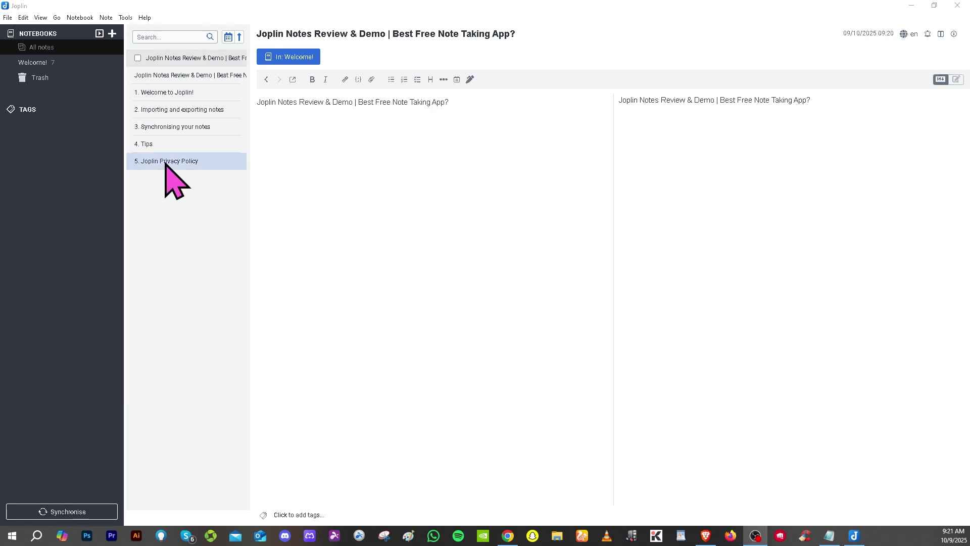
Step through the Welcome notes down to '5. Joplin Privacy Policy' and show the File menu
{"action": "left_click", "coordinate": [178, 94]}
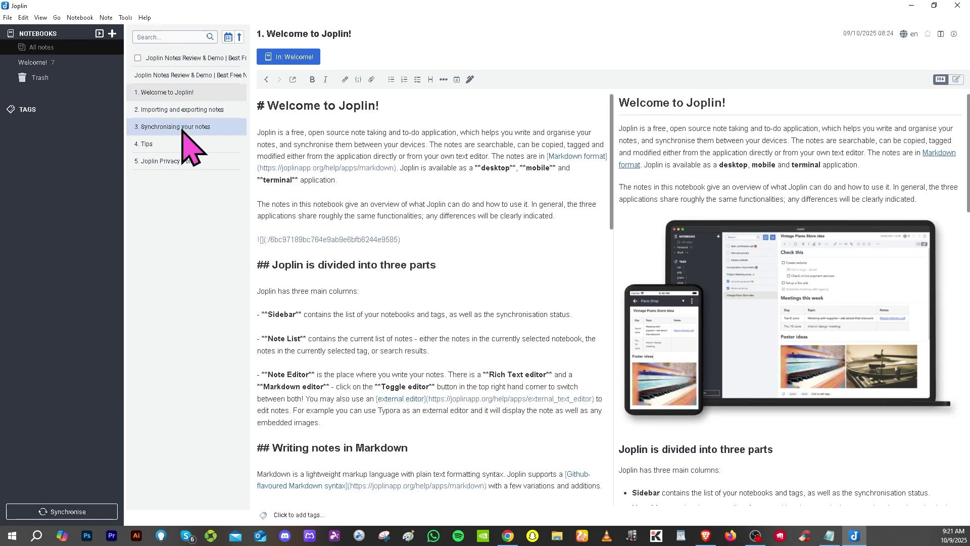
{"action": "left_click", "coordinate": [183, 109]}
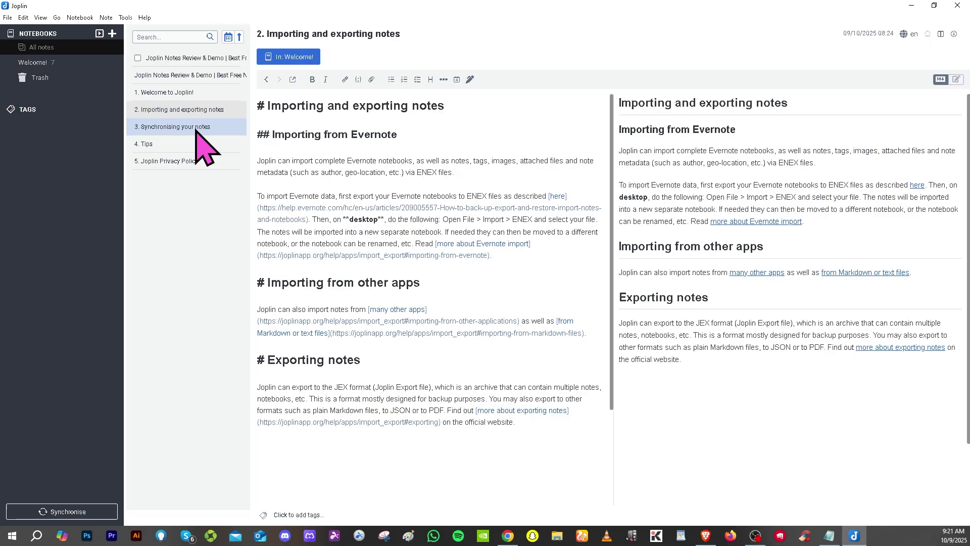
{"action": "left_click", "coordinate": [196, 127]}
{"action": "left_click", "coordinate": [200, 161]}
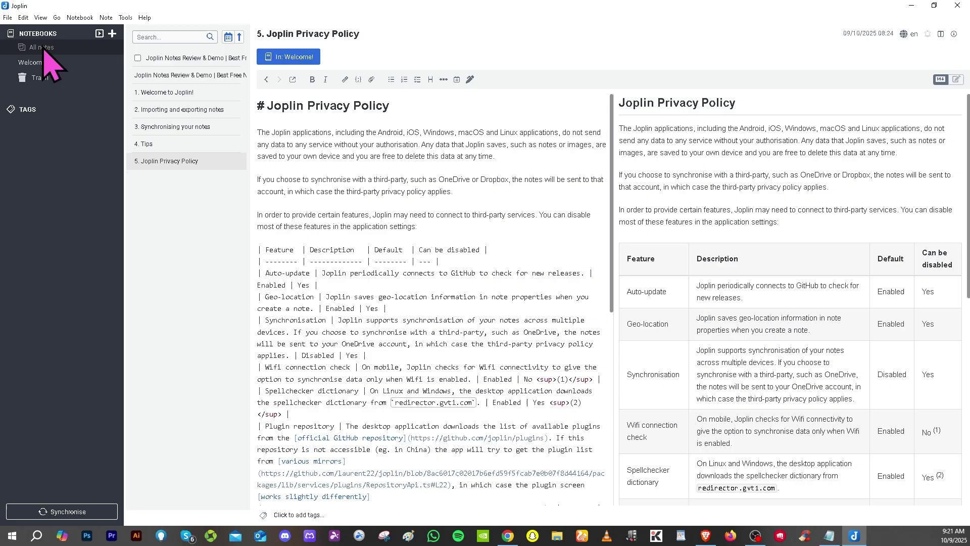
{"action": "left_click", "coordinate": [7, 17]}
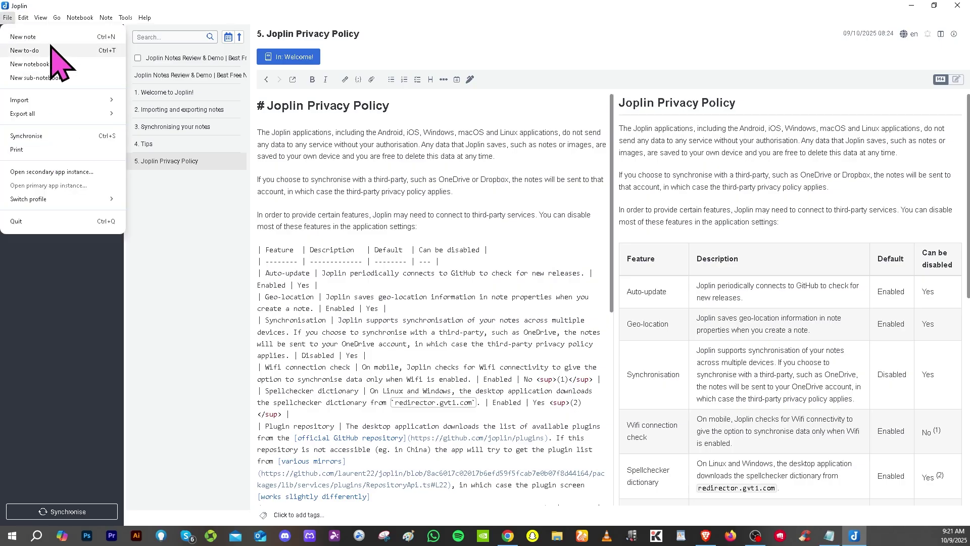
Attach the hippo image via Edit > Attach file, accepting the resize to 1920 pixels
{"action": "mouse_move", "coordinate": [24, 17]}
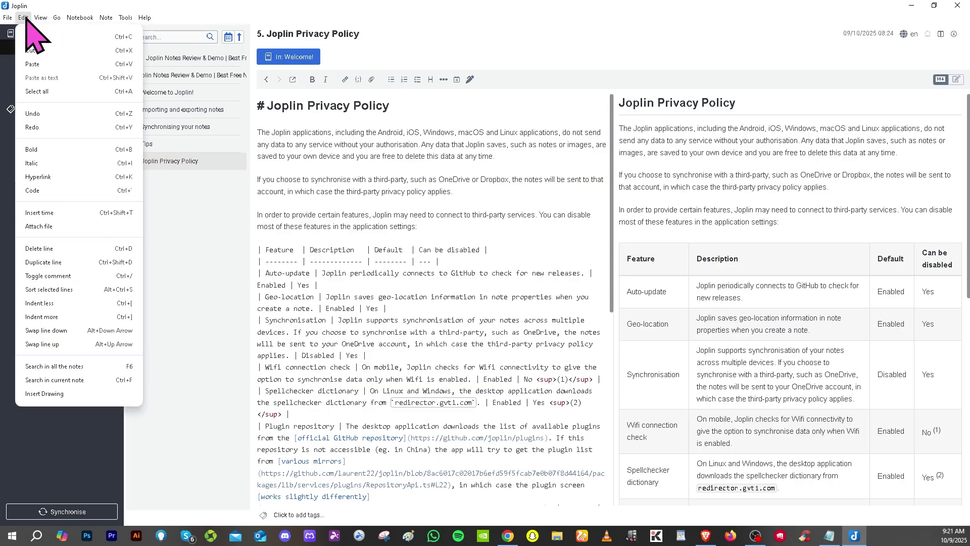
{"action": "left_click", "coordinate": [31, 227]}
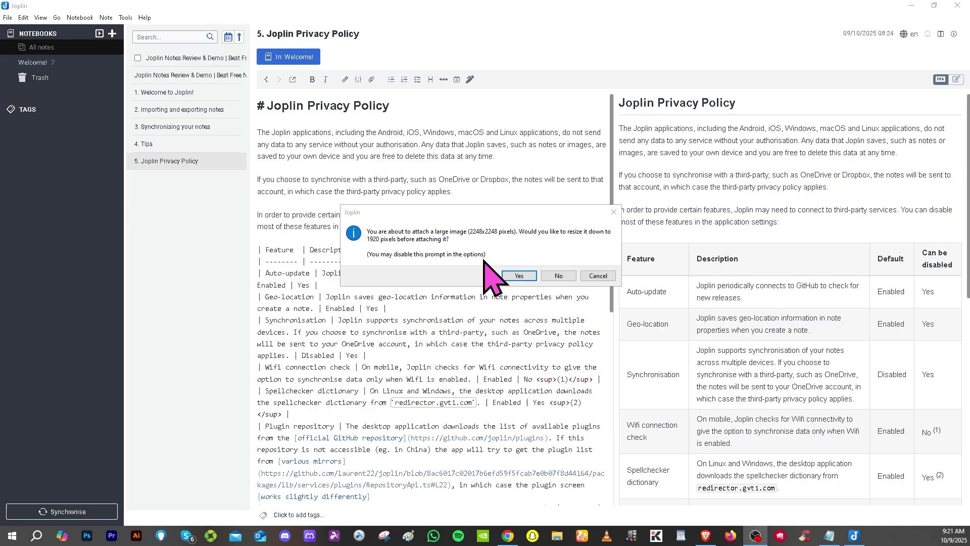
{"action": "left_click", "coordinate": [518, 276]}
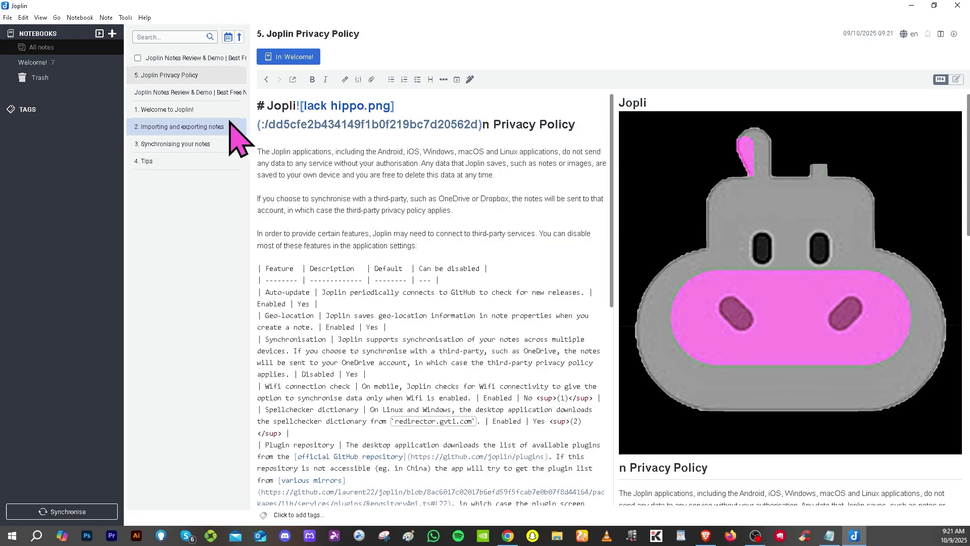
Look over the View menu, then inspect the note's properties and close them unchanged
{"action": "left_click", "coordinate": [40, 18]}
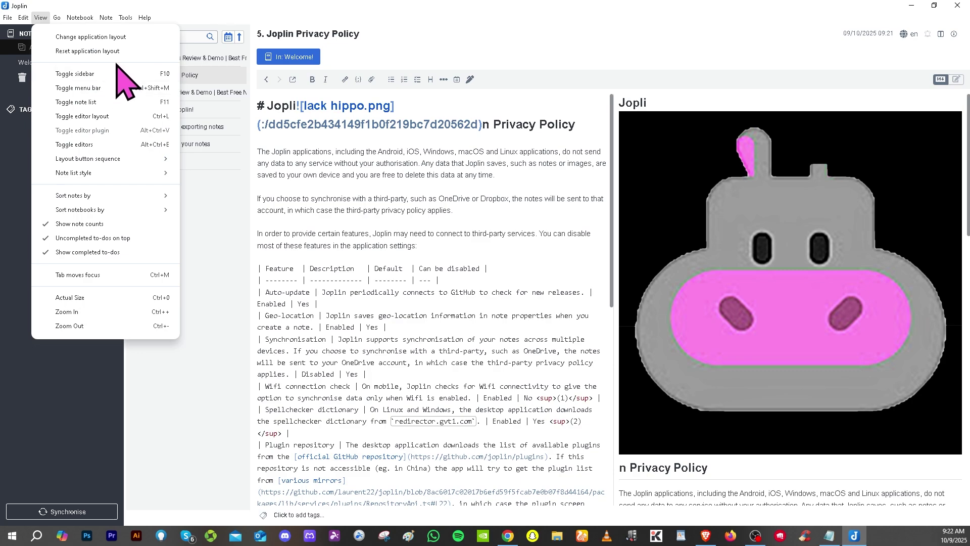
{"action": "key", "text": "Escape"}
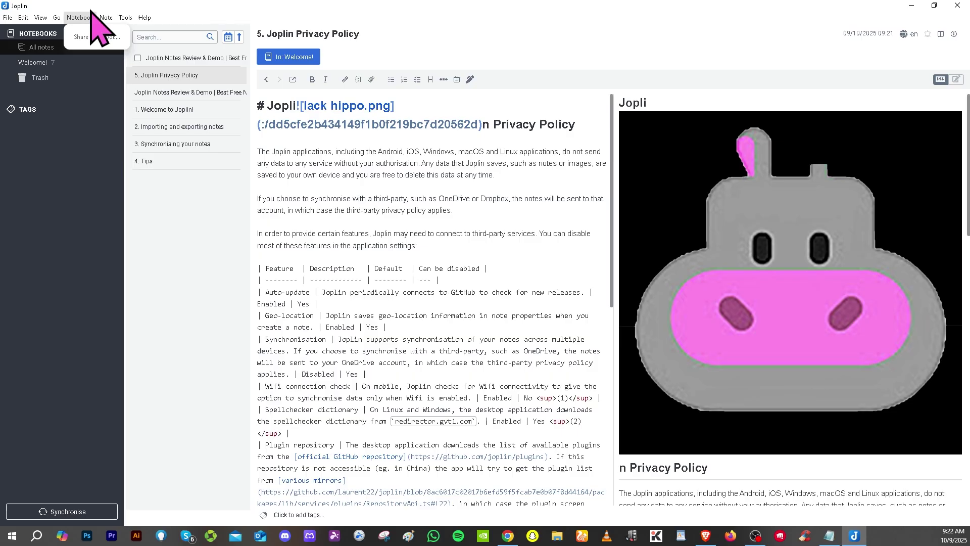
{"action": "left_click", "coordinate": [107, 18]}
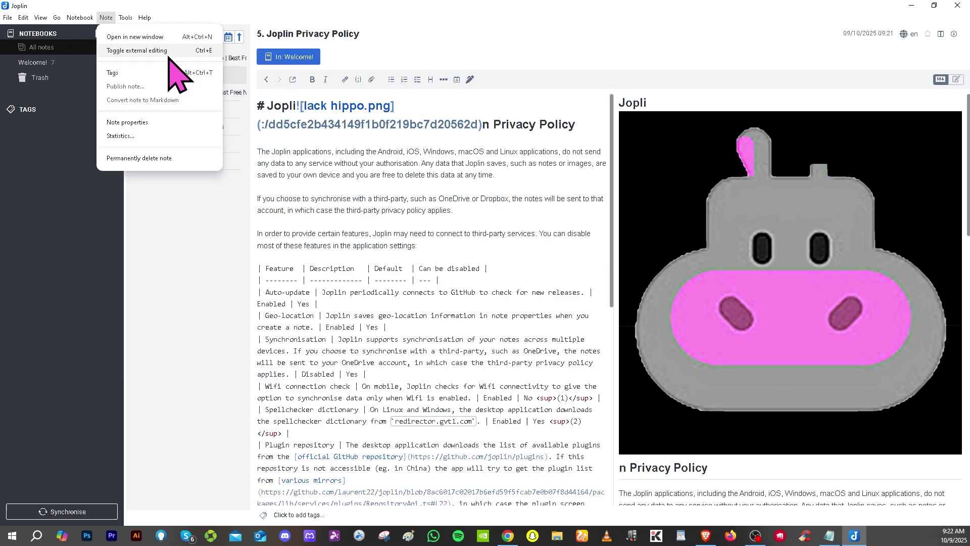
{"action": "left_click", "coordinate": [132, 122]}
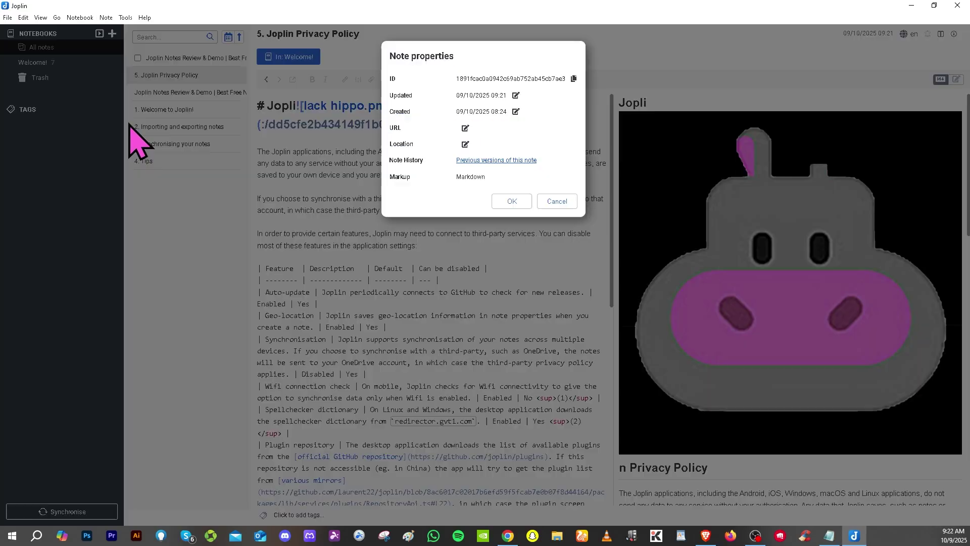
{"action": "left_click", "coordinate": [557, 201]}
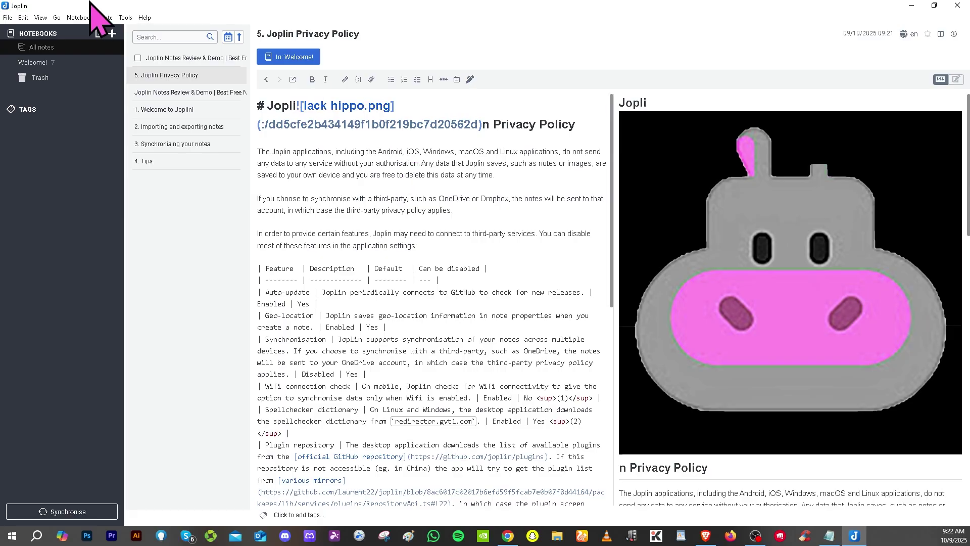
Browse the Tools, View and Edit menus, ending with the File menu open
{"action": "left_click", "coordinate": [125, 17]}
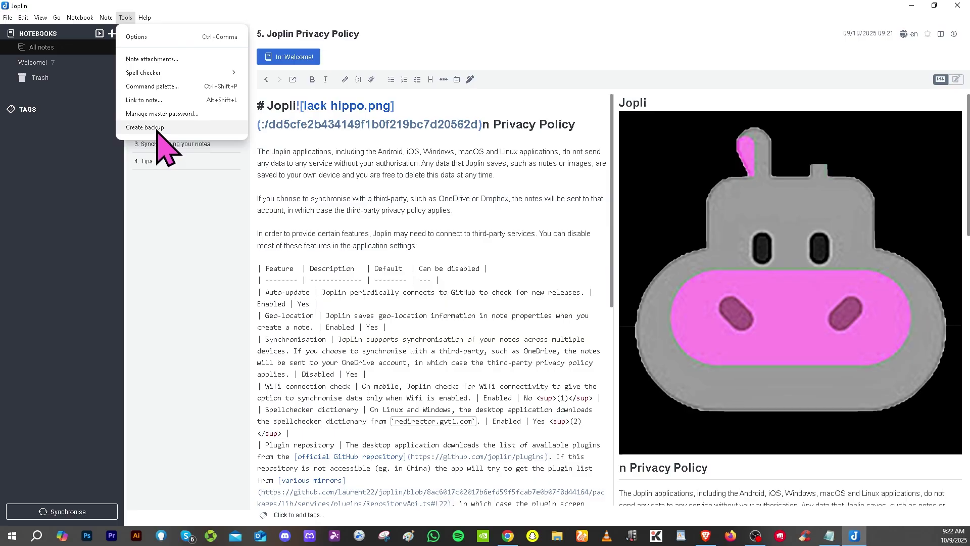
{"action": "key", "text": "Escape"}
{"action": "left_click", "coordinate": [40, 17]}
{"action": "left_click", "coordinate": [39, 18]}
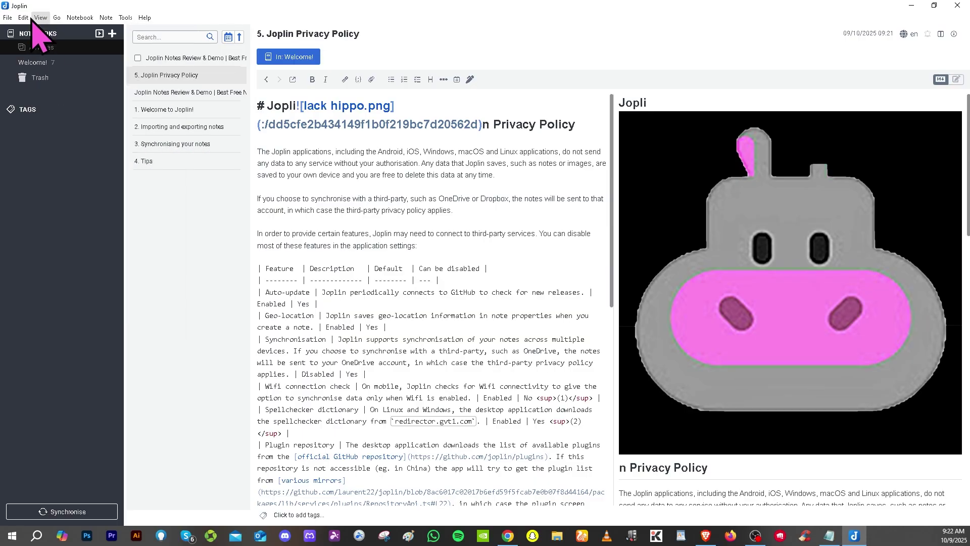
{"action": "left_click", "coordinate": [23, 17]}
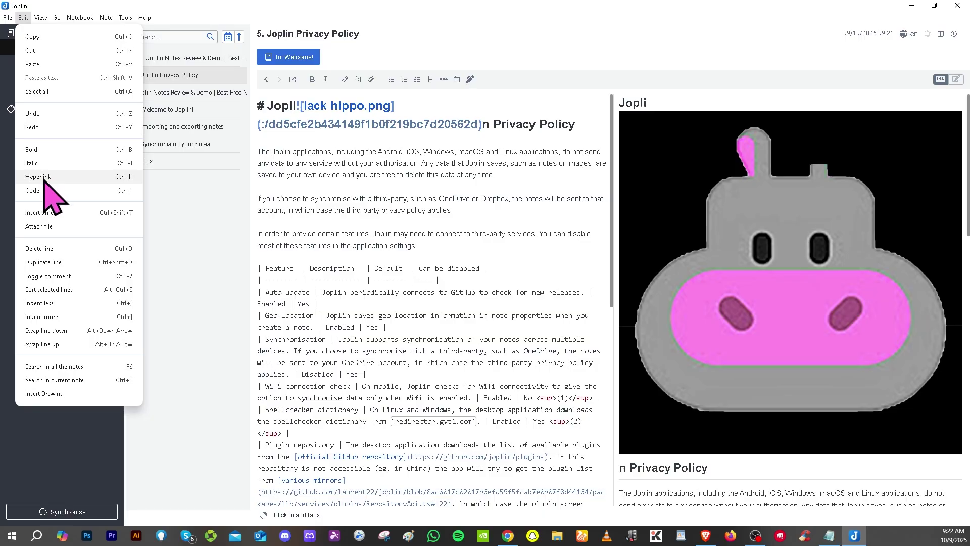
{"action": "left_click", "coordinate": [7, 17]}
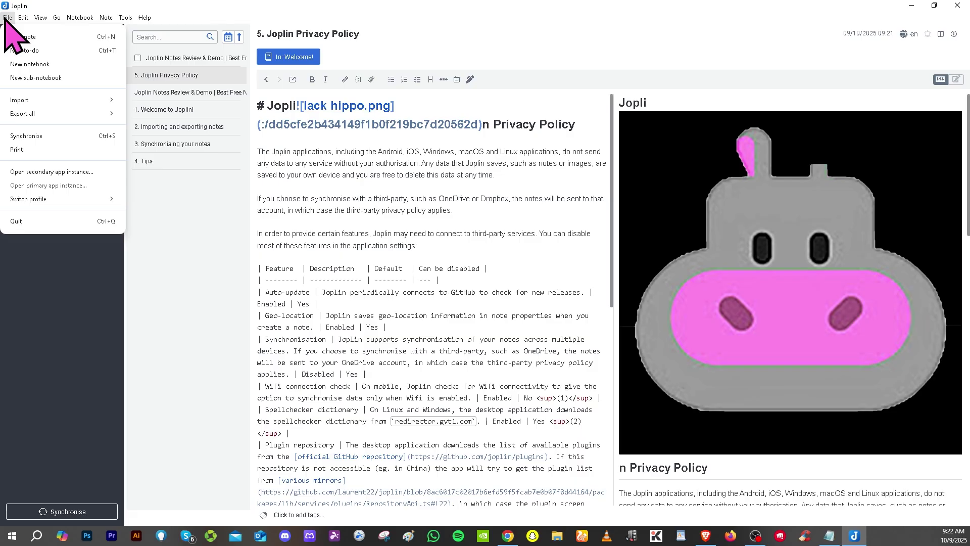
Check the sync provider choices, then view the File > Export all format list
{"action": "left_click", "coordinate": [52, 136]}
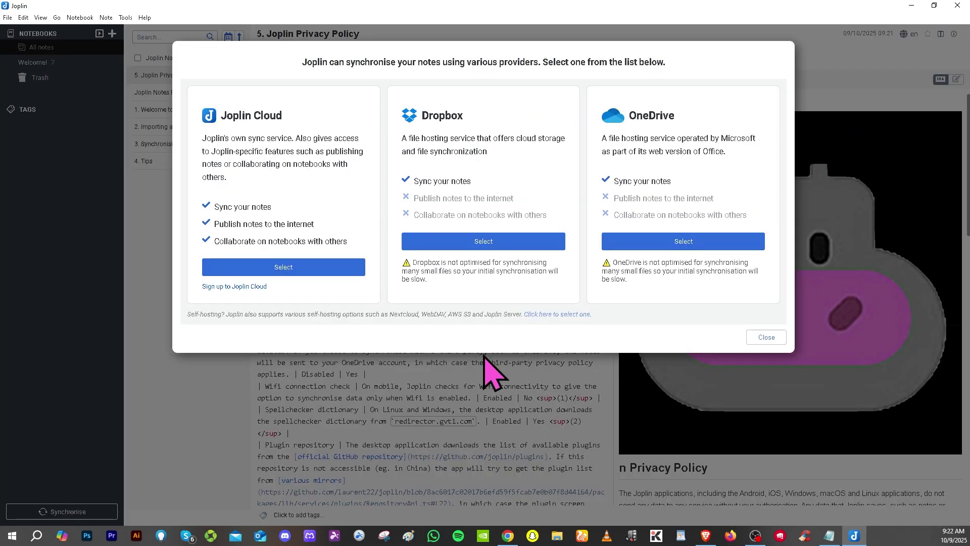
{"action": "key", "text": "Escape"}
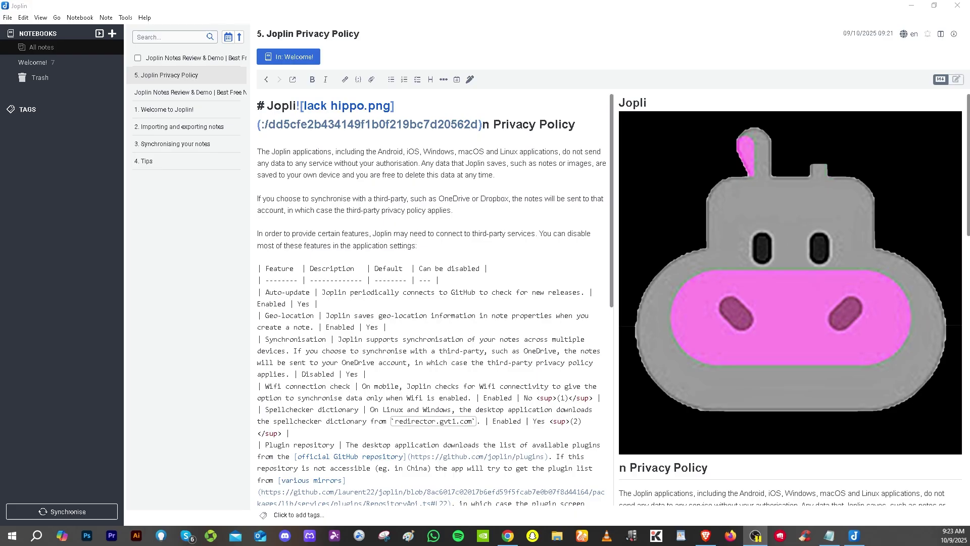
{"action": "left_click", "coordinate": [7, 18]}
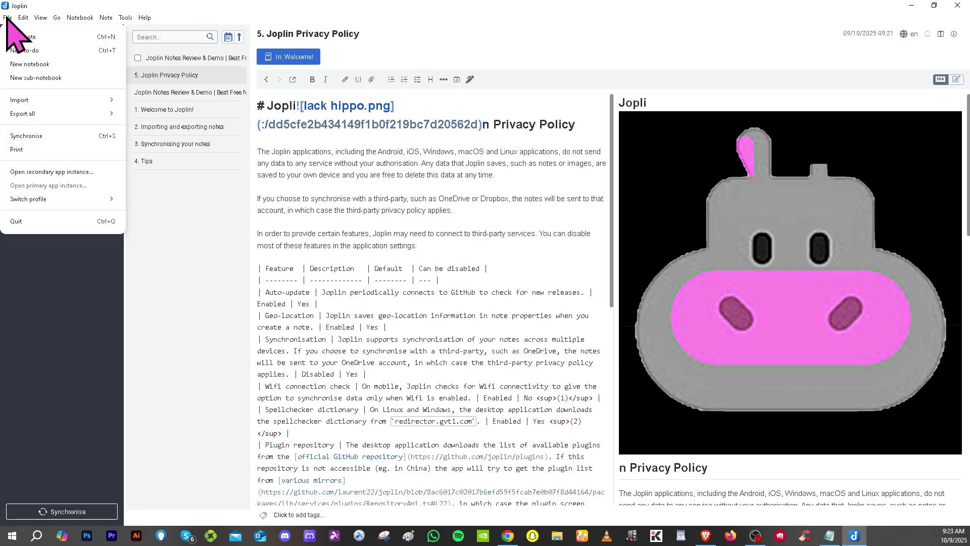
{"action": "mouse_move", "coordinate": [39, 120]}
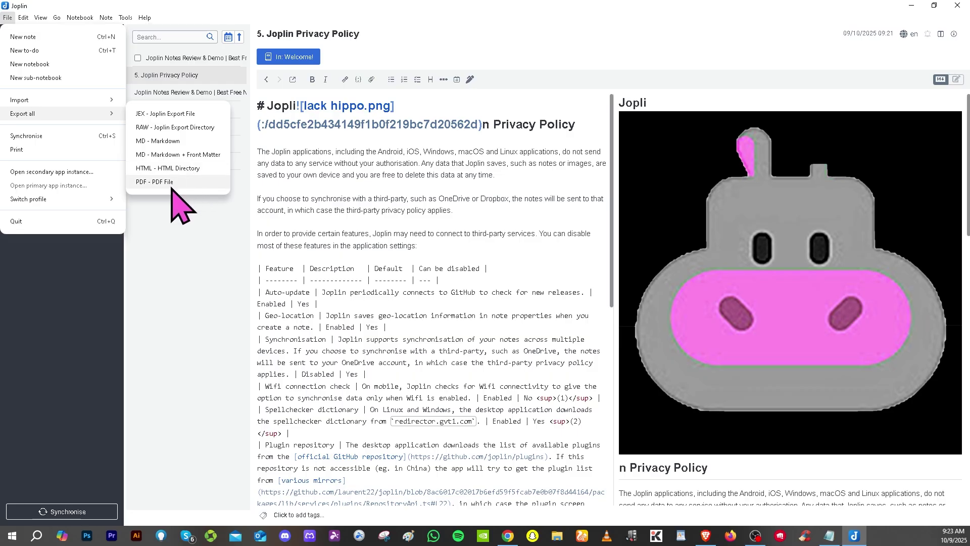
{"action": "left_click", "coordinate": [206, 301]}
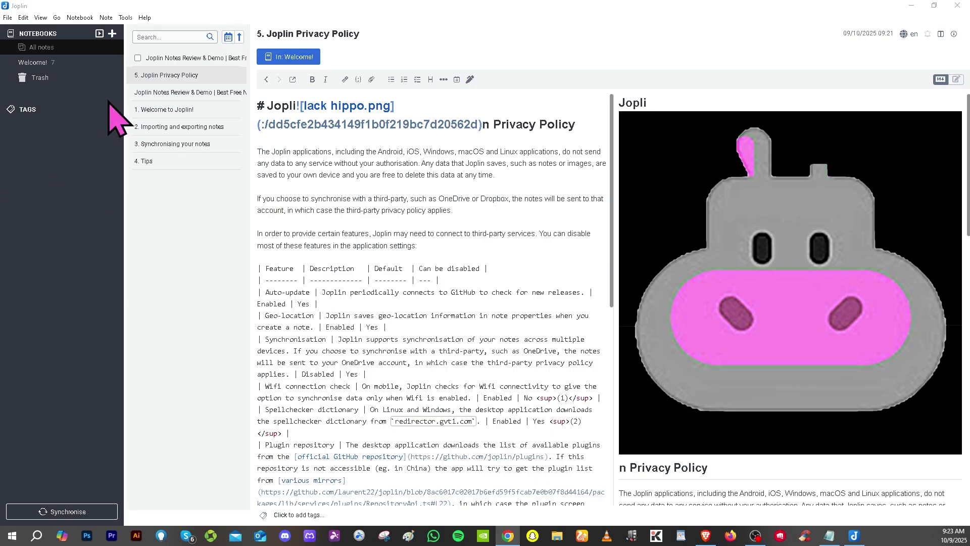
{"action": "left_click", "coordinate": [76, 18]}
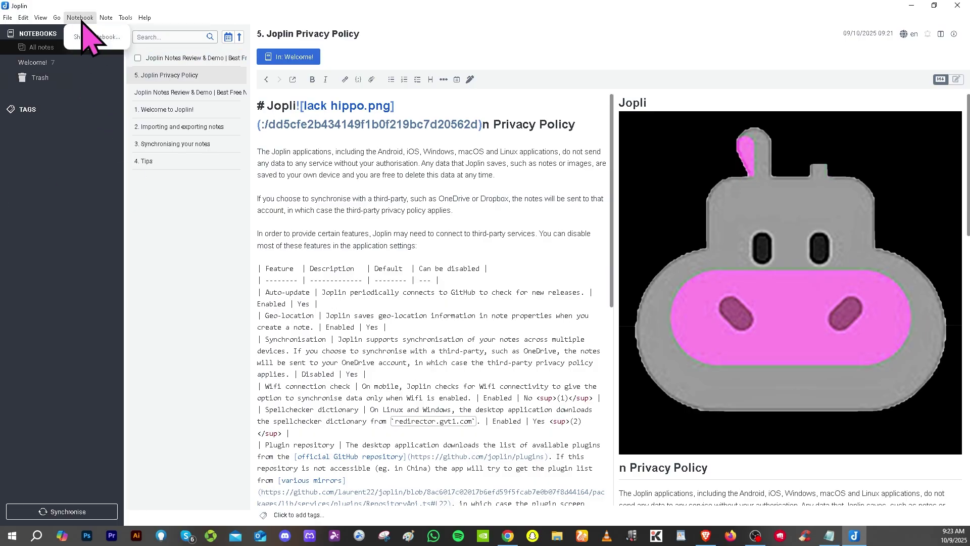
{"action": "left_click", "coordinate": [427, 311]}
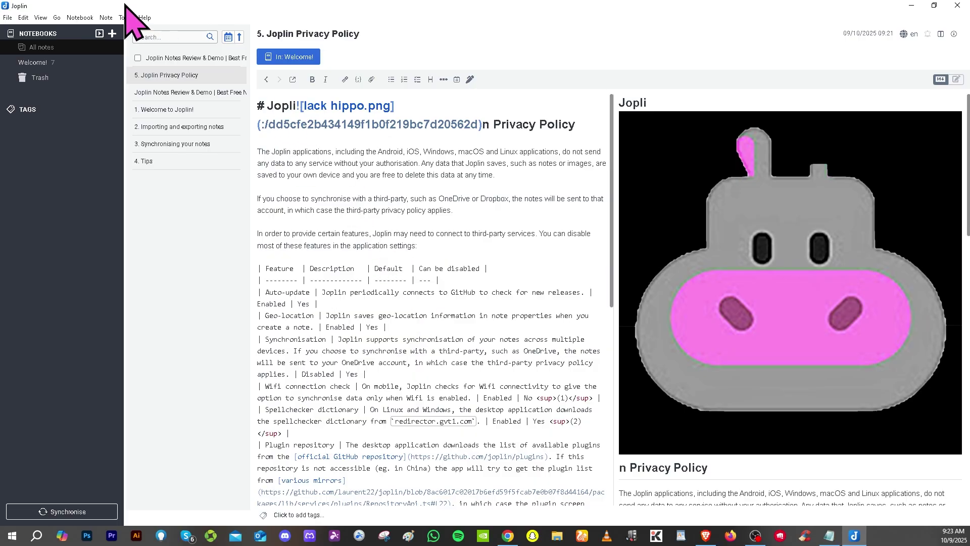
{"action": "left_click", "coordinate": [107, 18]}
{"action": "left_click", "coordinate": [106, 18]}
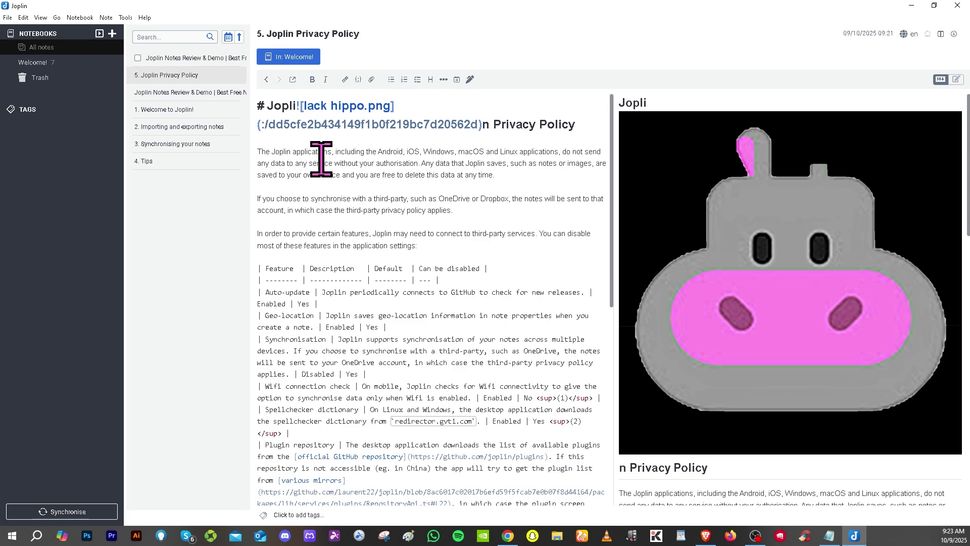
Show the fourth screenshot in Capterra's Joplin gallery and scroll down to the integrations section
{"action": "key", "text": "alt+Tab"}
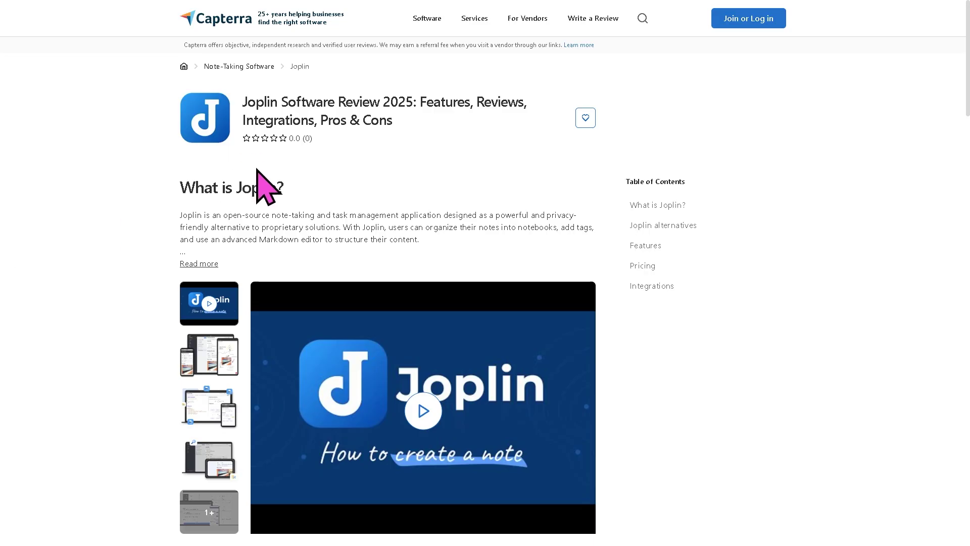
{"action": "scroll", "coordinate": [318, 174], "scroll_direction": "down", "scroll_amount": 4}
{"action": "left_click", "coordinate": [210, 262]}
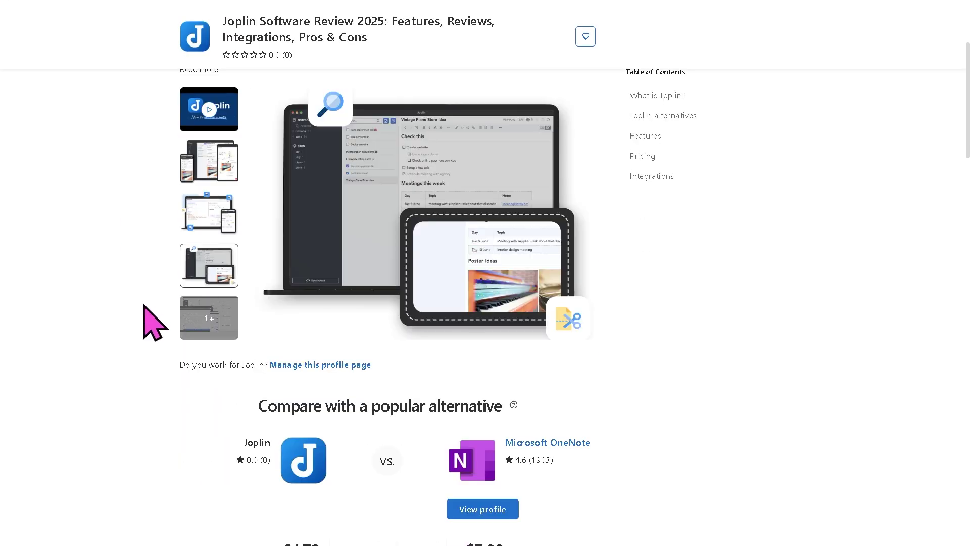
{"action": "scroll", "coordinate": [152, 323], "scroll_direction": "down", "scroll_amount": 1}
{"action": "scroll", "coordinate": [145, 306], "scroll_direction": "down", "scroll_amount": 5}
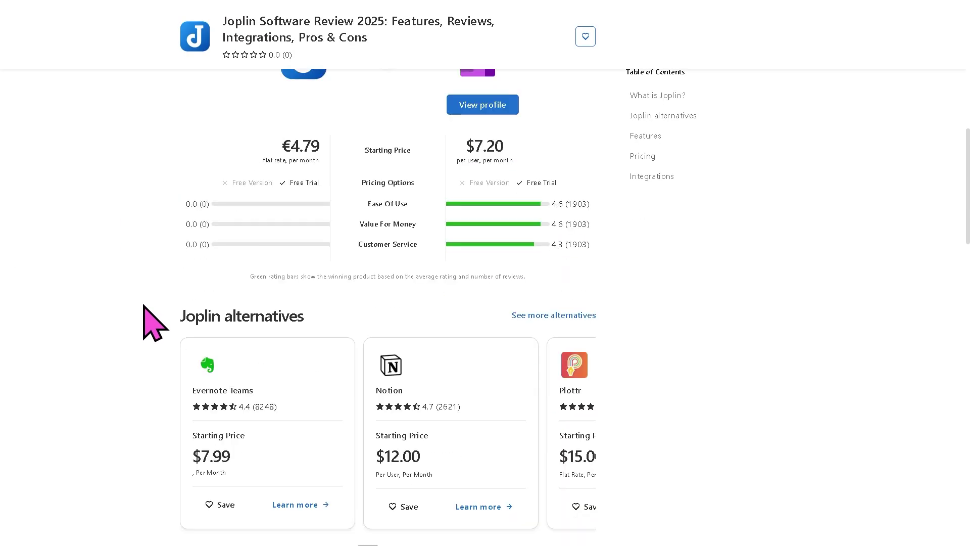
{"action": "scroll", "coordinate": [146, 308], "scroll_direction": "down", "scroll_amount": 5}
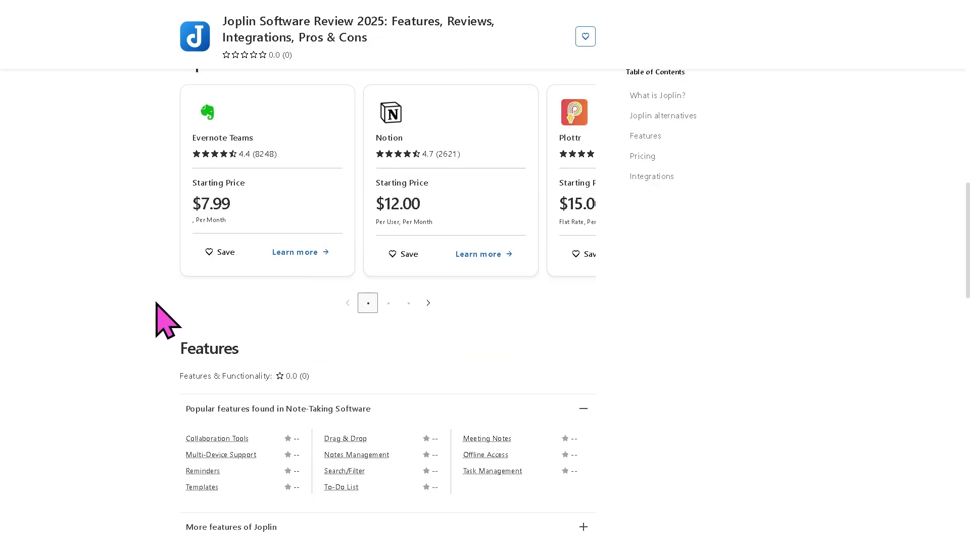
{"action": "scroll", "coordinate": [110, 333], "scroll_direction": "down", "scroll_amount": 4}
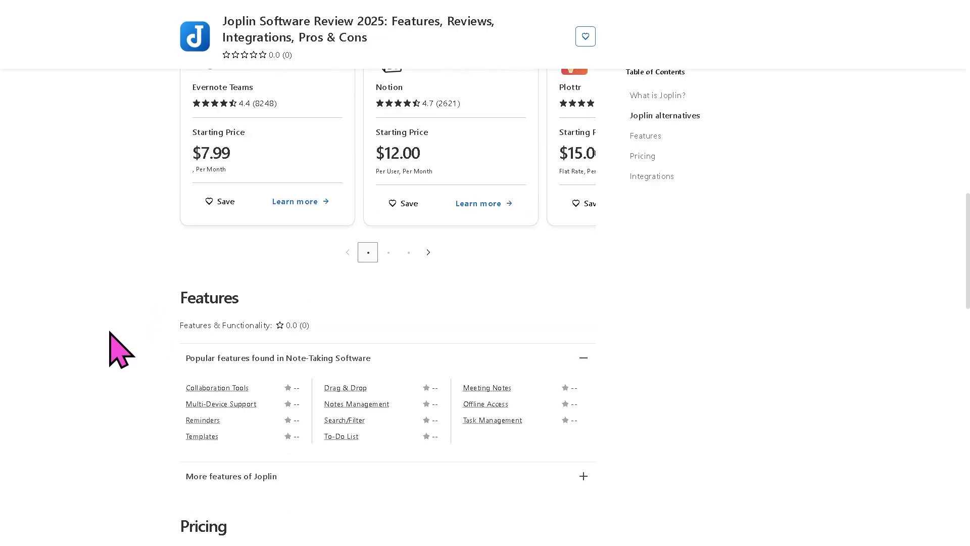
{"action": "scroll", "coordinate": [110, 334], "scroll_direction": "down", "scroll_amount": 5}
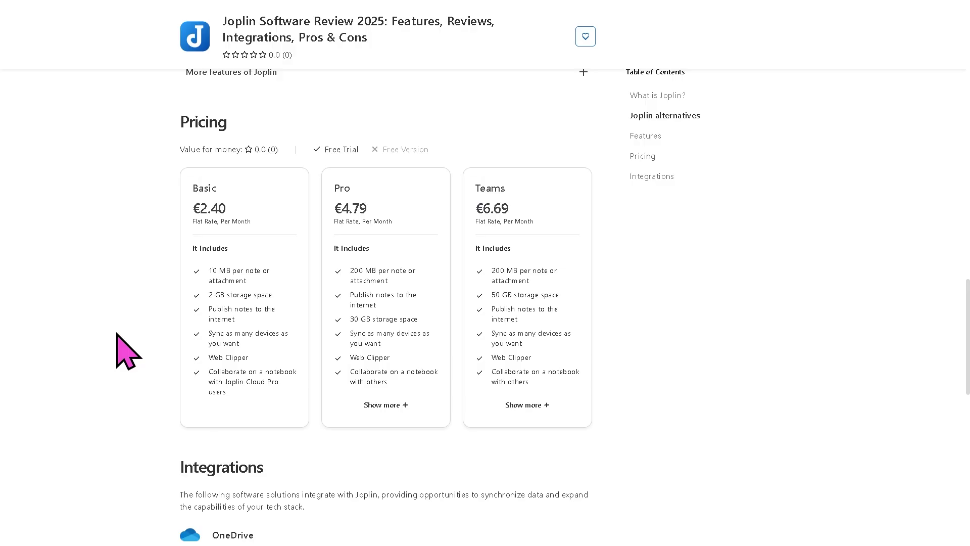
{"action": "scroll", "coordinate": [121, 344], "scroll_direction": "down", "scroll_amount": 10}
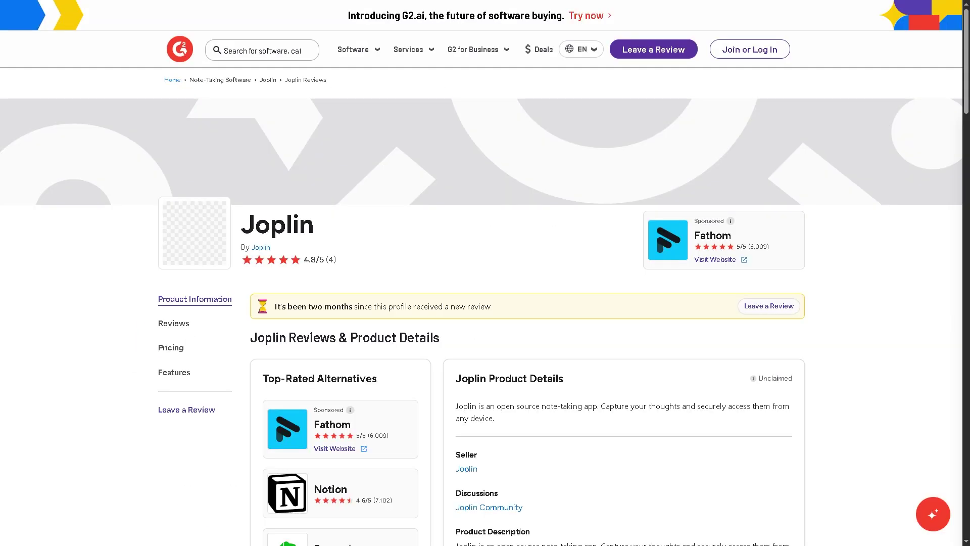
Scroll down G2's Joplin page through the rating summary and individual user reviews
{"action": "scroll", "coordinate": [361, 238], "scroll_direction": "down", "scroll_amount": 4}
{"action": "scroll", "coordinate": [352, 242], "scroll_direction": "down", "scroll_amount": 5}
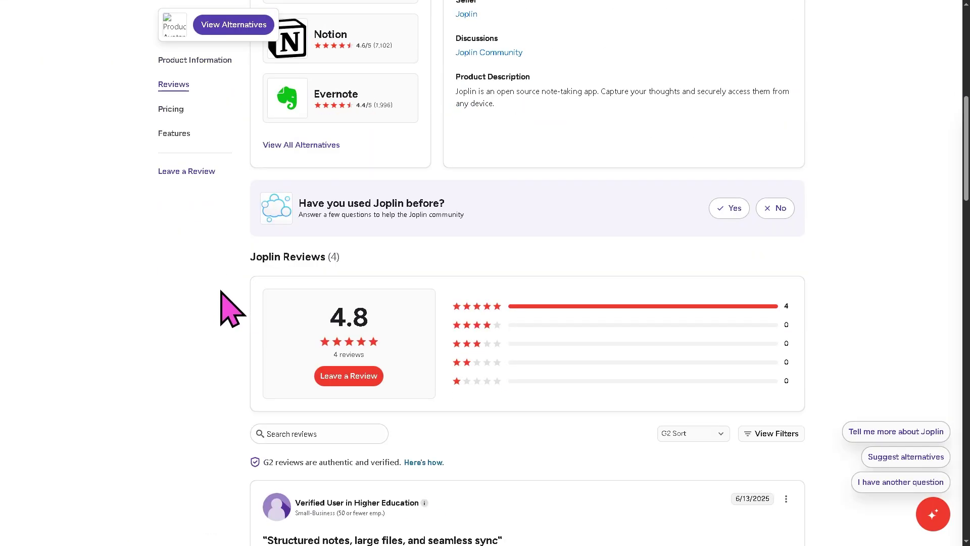
{"action": "scroll", "coordinate": [222, 292], "scroll_direction": "down", "scroll_amount": 3}
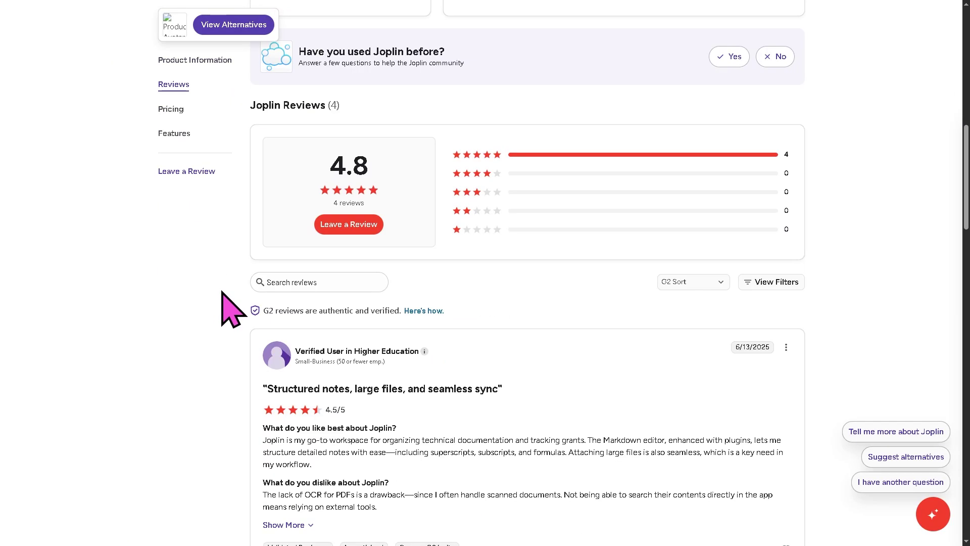
{"action": "scroll", "coordinate": [223, 293], "scroll_direction": "down", "scroll_amount": 3}
{"action": "scroll", "coordinate": [223, 296], "scroll_direction": "down", "scroll_amount": 3}
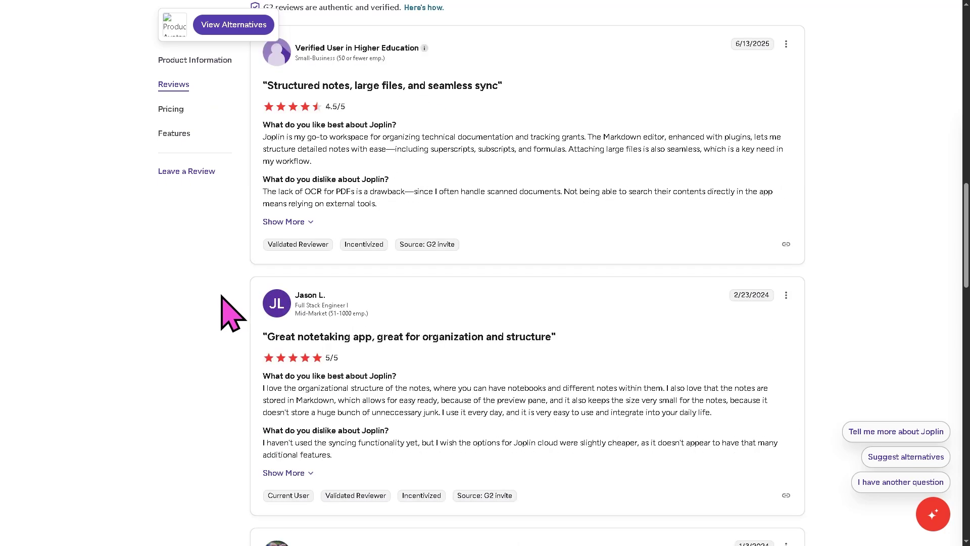
{"action": "scroll", "coordinate": [223, 298], "scroll_direction": "down", "scroll_amount": 3}
{"action": "scroll", "coordinate": [185, 341], "scroll_direction": "down", "scroll_amount": 5}
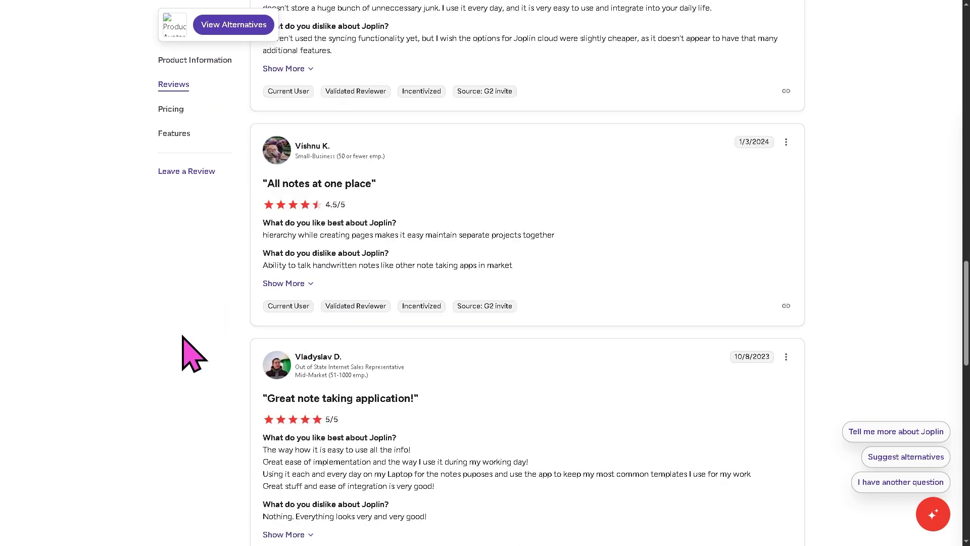
{"action": "scroll", "coordinate": [186, 347], "scroll_direction": "down", "scroll_amount": 3}
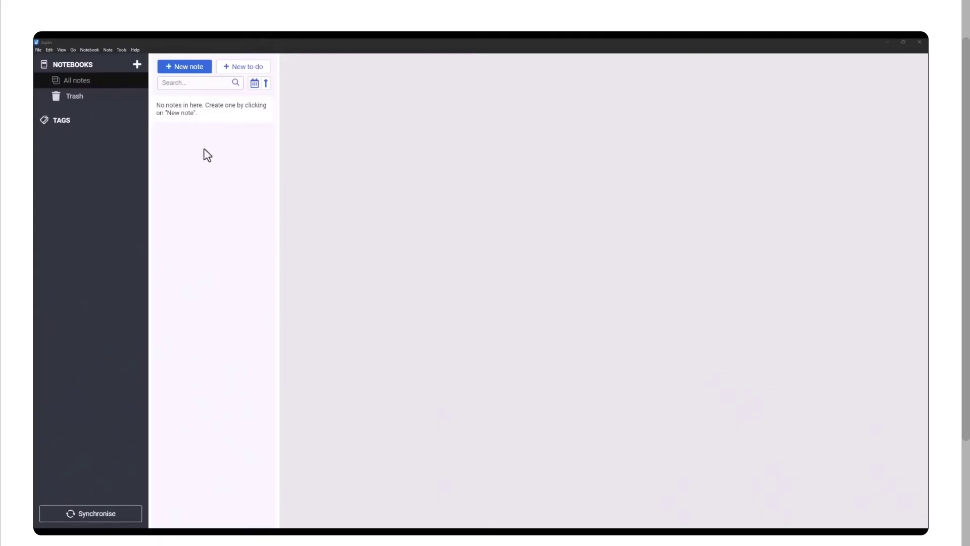
Create a new note titled 'Joplin videos'
{"action": "left_click", "coordinate": [212, 81]}
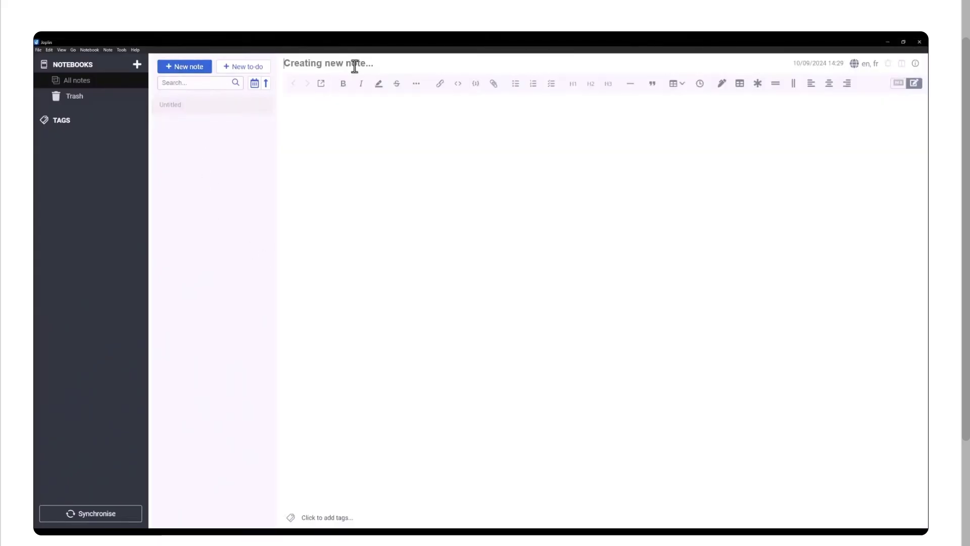
{"action": "type", "text": "Jopli"}
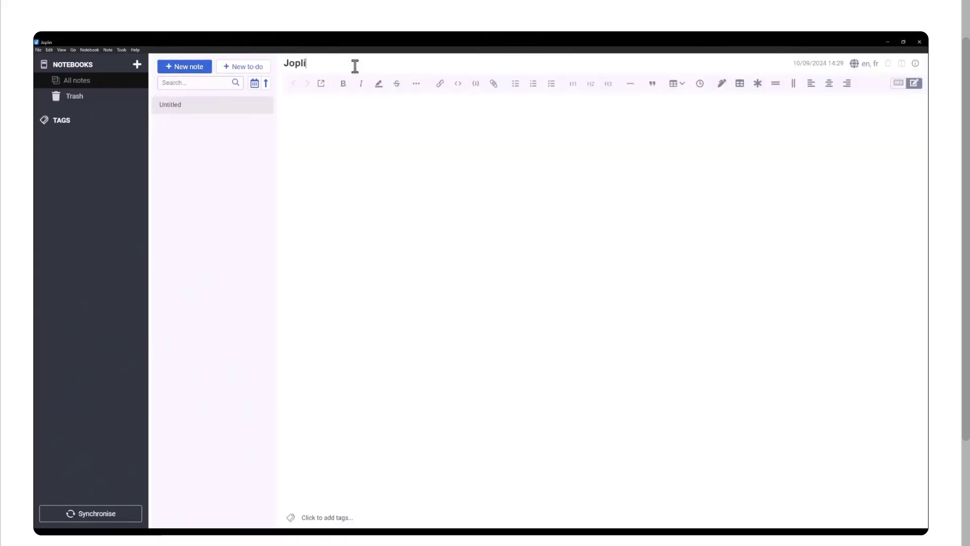
{"action": "type", "text": "n videos"}
{"action": "key", "text": "Return"}
Add a 'Main task' heading with checklist items: create the channel, list video subjects, record the videos
{"action": "left_click", "coordinate": [573, 83]}
{"action": "type", "text": "Main tas"}
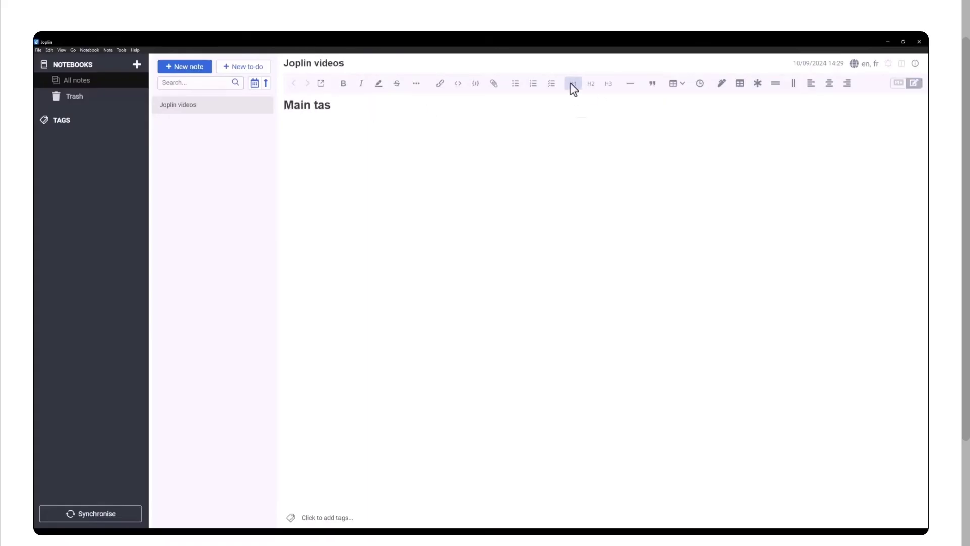
{"action": "type", "text": "k"}
{"action": "key", "text": "Return"}
{"action": "left_click", "coordinate": [551, 83]}
{"action": "type", "text": "Create the channel List videos subje"}
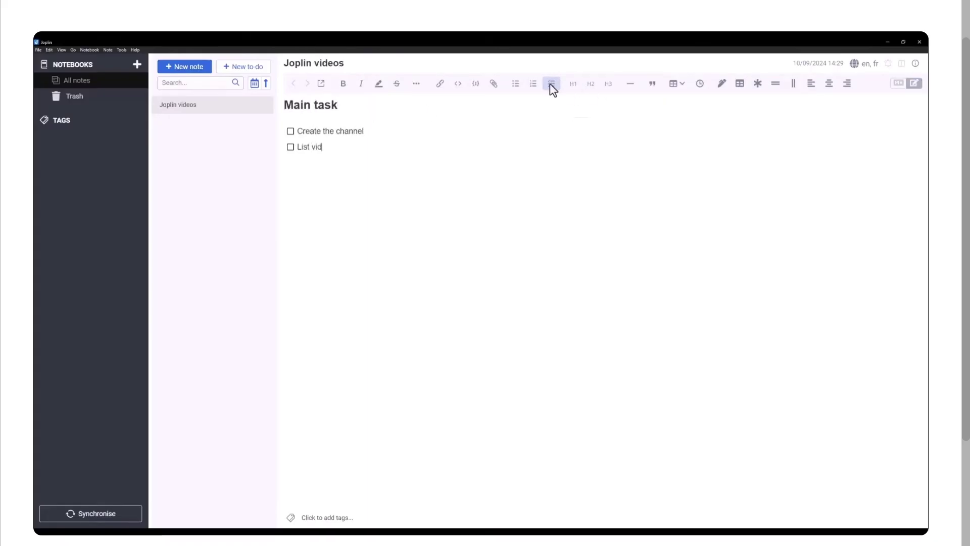
{"action": "type", "text": "cts"}
{"action": "key", "text": "Return"}
{"action": "type", "text": "Record the videos"}
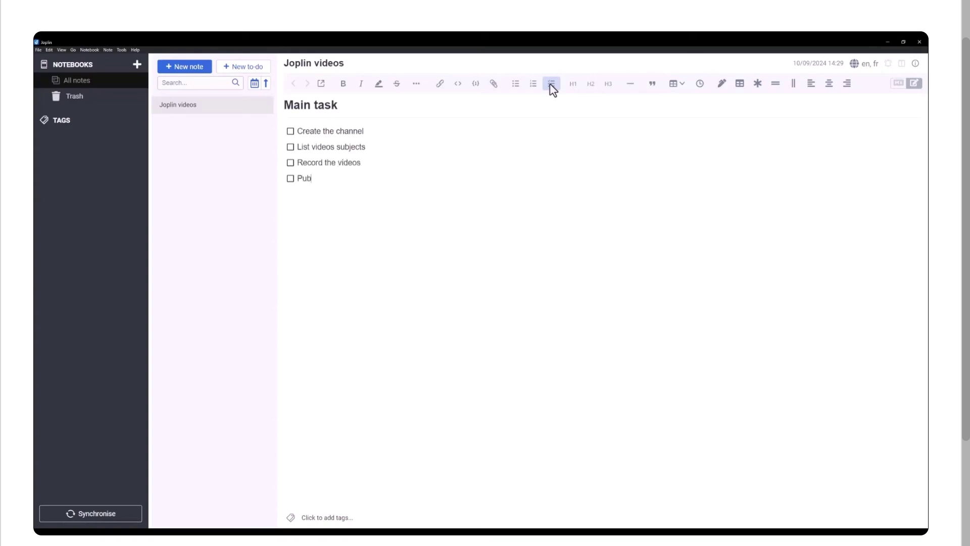
{"action": "key", "text": "Return"}
{"action": "key", "text": "Return"}
Add a 'Subject of the videos' heading and a 3x3 table with Subject and Release date headers
{"action": "left_click", "coordinate": [572, 87]}
{"action": "type", "text": "Subject of the videos"}
{"action": "left_click", "coordinate": [675, 84]}
{"action": "left_click", "coordinate": [665, 117]}
{"action": "type", "text": "Subjetc"}
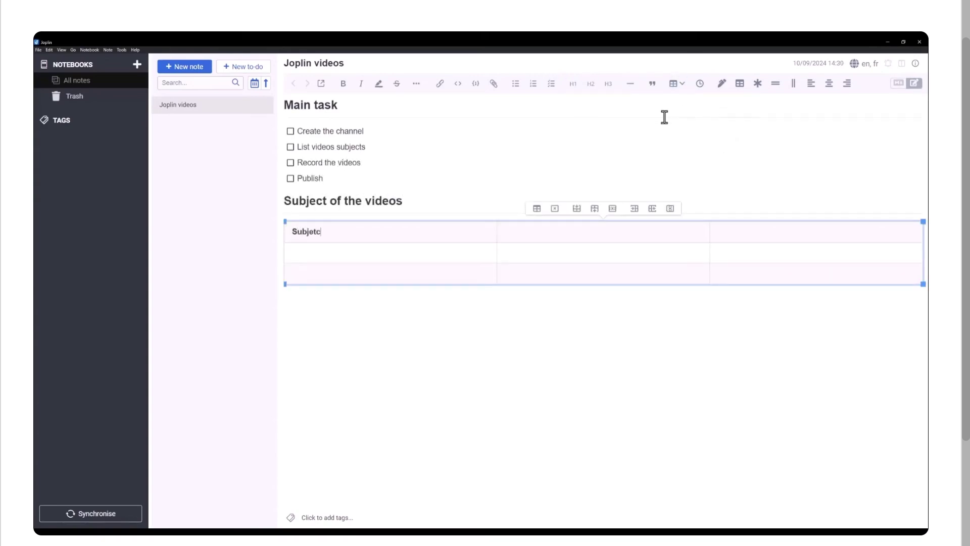
{"action": "key", "text": "Tab"}
{"action": "type", "text": "Release date"}
{"action": "key", "text": "Tab"}
{"action": "type", "text": "Sa"}
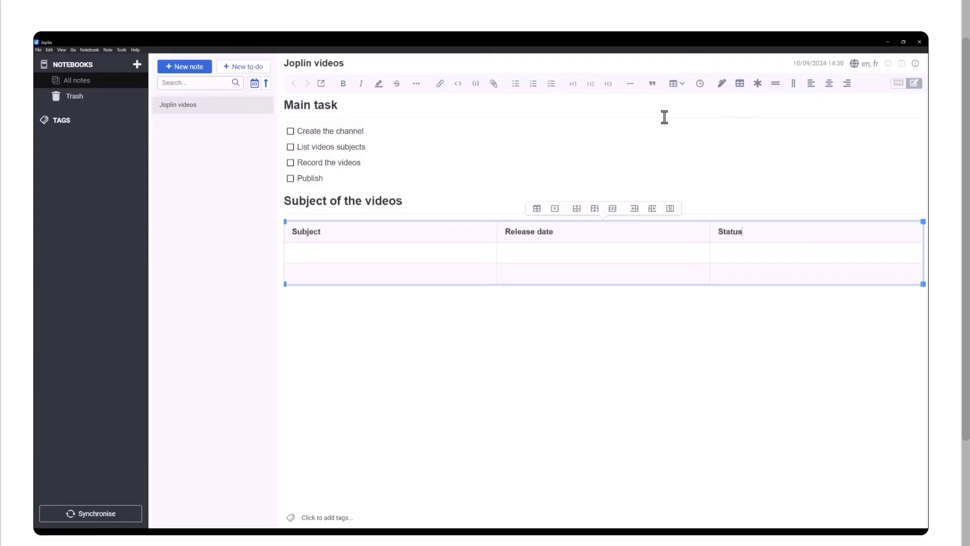
{"action": "key", "text": "Tab"}
Fill the table with three videos: take a note (25/09), install a plugin (02/10/2024), share and collaborate (09/10/2024)
{"action": "type", "text": "How to create and take a note"}
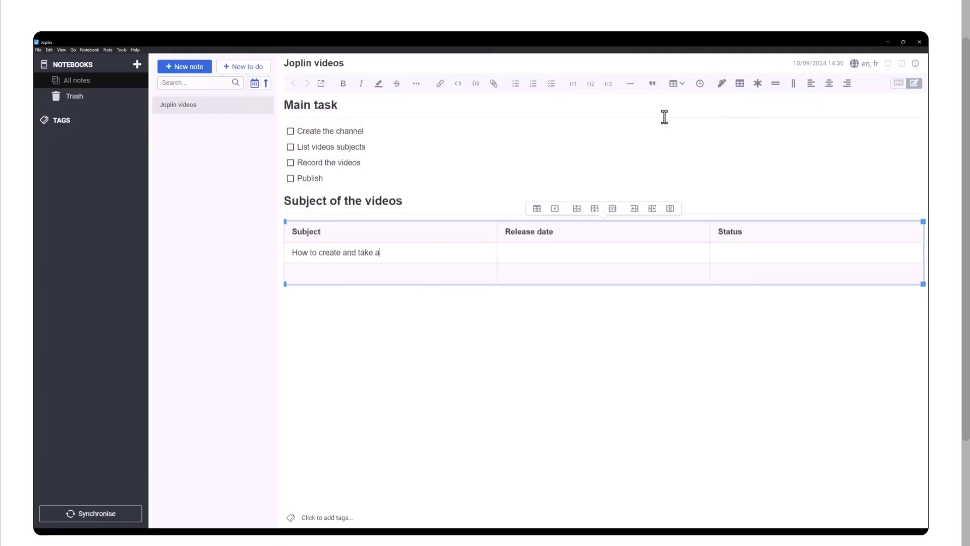
{"action": "key", "text": "Tab"}
{"action": "type", "text": "25/09"}
{"action": "type", "text": "In progress"}
{"action": "key", "text": "Tab"}
{"action": "type", "text": "How to install a plugin"}
{"action": "key", "text": "Tab"}
{"action": "type", "text": "0"}
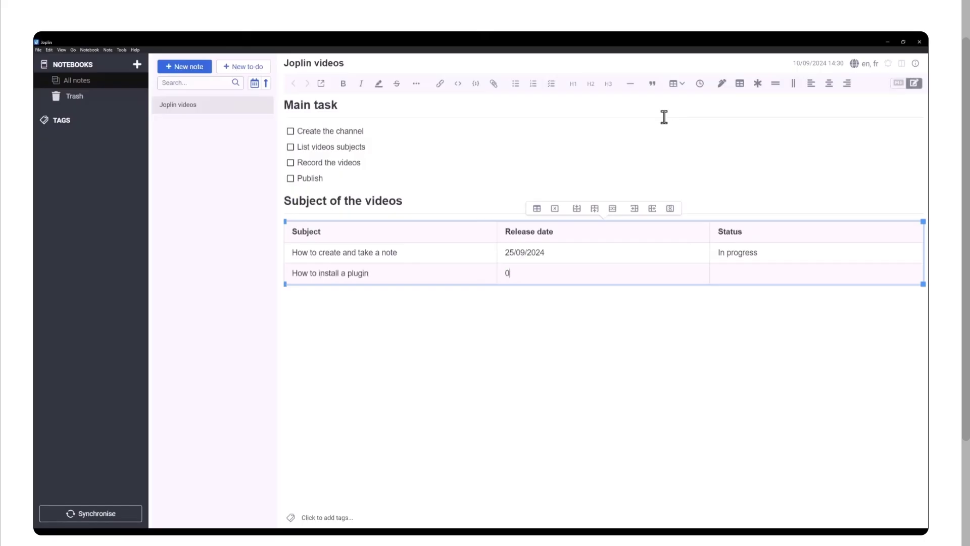
{"action": "type", "text": "2/10/2024 Todo"}
{"action": "left_click", "coordinate": [595, 209]}
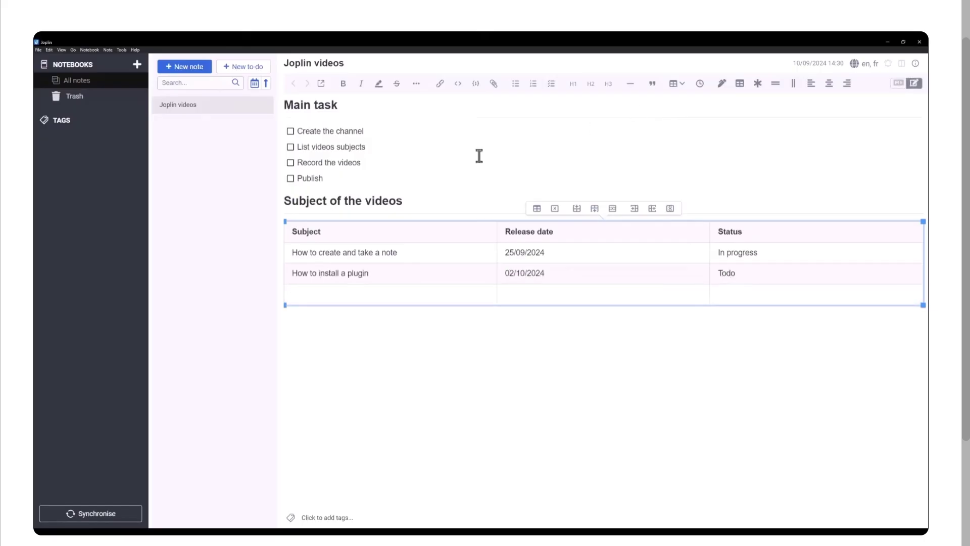
{"action": "type", "text": "How to share a note and collaborate"}
{"action": "key", "text": "Tab"}
{"action": "type", "text": "09/10/2024"}
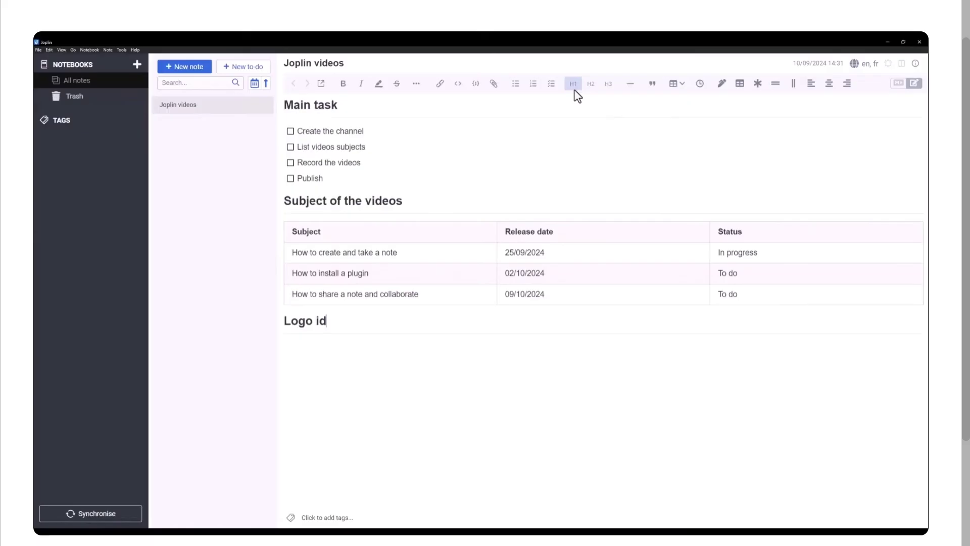
Complete the 'Logo idea' heading and sketch a boxed J with a triangle on a drawing canvas
{"action": "type", "text": "ea"}
{"action": "left_click", "coordinate": [721, 84]}
{"action": "mouse_move", "coordinate": [419, 134]}
{"action": "left_mouse_down"}
{"action": "mouse_move", "coordinate": [617, 142]}
{"action": "mouse_move", "coordinate": [650, 354]}
{"action": "mouse_move", "coordinate": [617, 143]}
{"action": "left_mouse_up"}
{"action": "mouse_move", "coordinate": [459, 190]}
{"action": "left_mouse_down"}
{"action": "mouse_move", "coordinate": [566, 167]}
{"action": "mouse_move", "coordinate": [531, 186]}
{"action": "left_mouse_up"}
{"action": "mouse_move", "coordinate": [464, 190]}
{"action": "left_mouse_down"}
{"action": "mouse_move", "coordinate": [506, 203]}
{"action": "mouse_move", "coordinate": [460, 310]}
{"action": "mouse_move", "coordinate": [528, 194]}
{"action": "left_mouse_up"}
{"action": "mouse_move", "coordinate": [565, 267]}
{"action": "left_mouse_down"}
{"action": "mouse_move", "coordinate": [552, 222]}
{"action": "mouse_move", "coordinate": [610, 251]}
{"action": "left_mouse_up"}
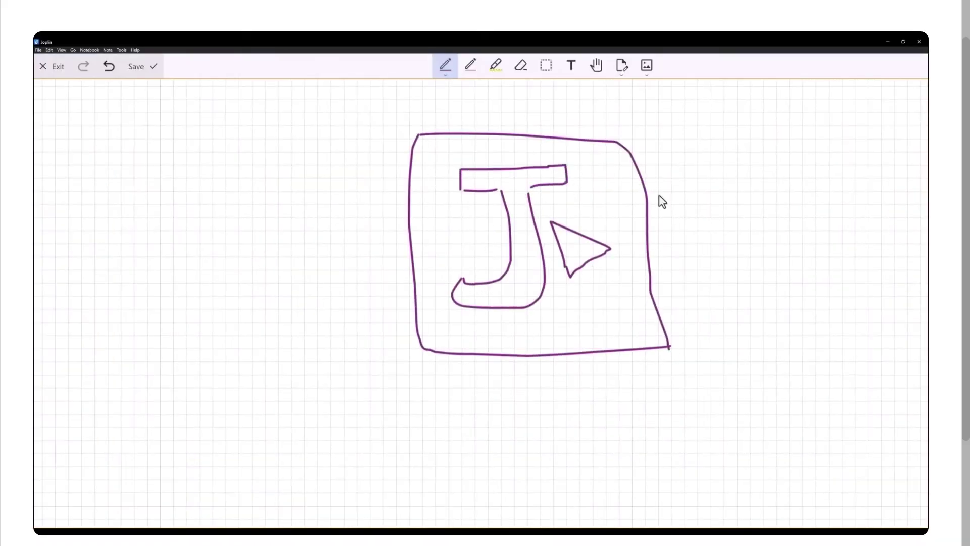
Save the sketch into the note and dismiss the saved notice
{"action": "left_click", "coordinate": [135, 66]}
{"action": "left_click", "coordinate": [857, 472]}
{"action": "scroll", "coordinate": [684, 410], "scroll_direction": "up", "scroll_amount": 2}
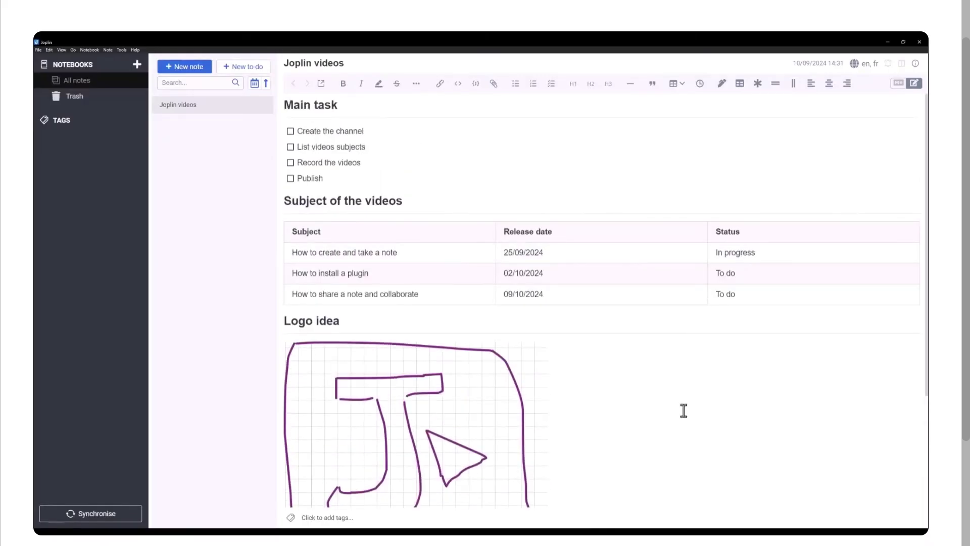